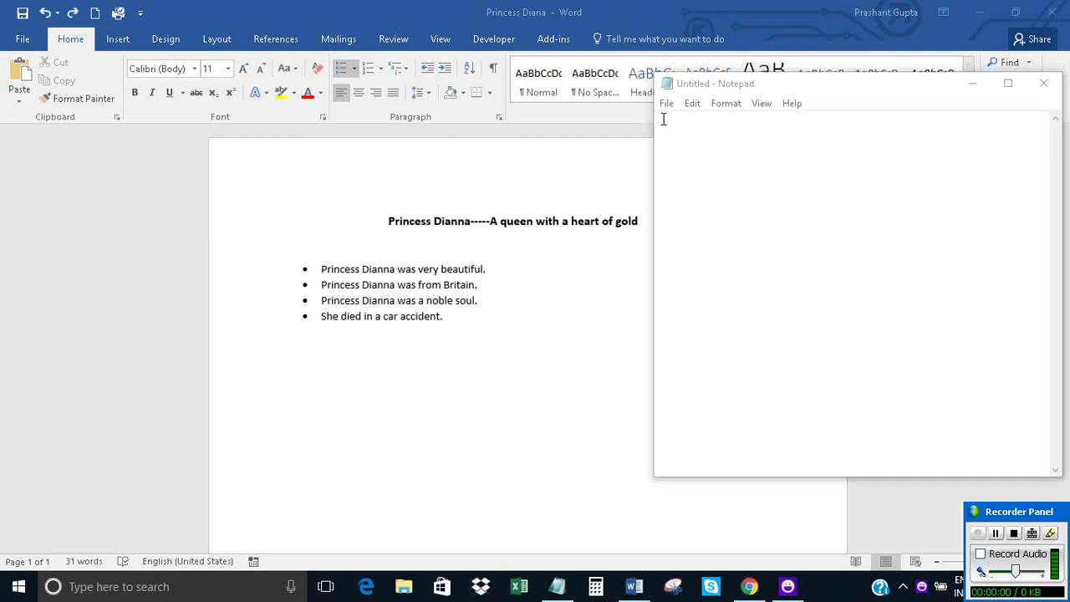
Step: Write the opening note: 'Hello, In this video, I will show how to insert the date a document was last printed in MS Word'
left_click(663, 119)
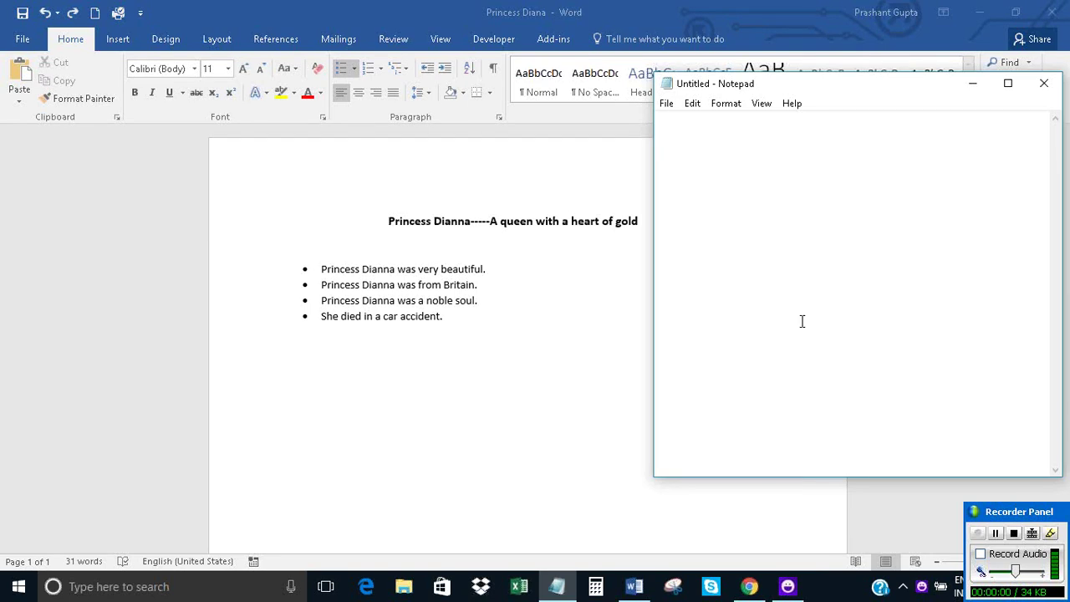
type("Hello,  ")
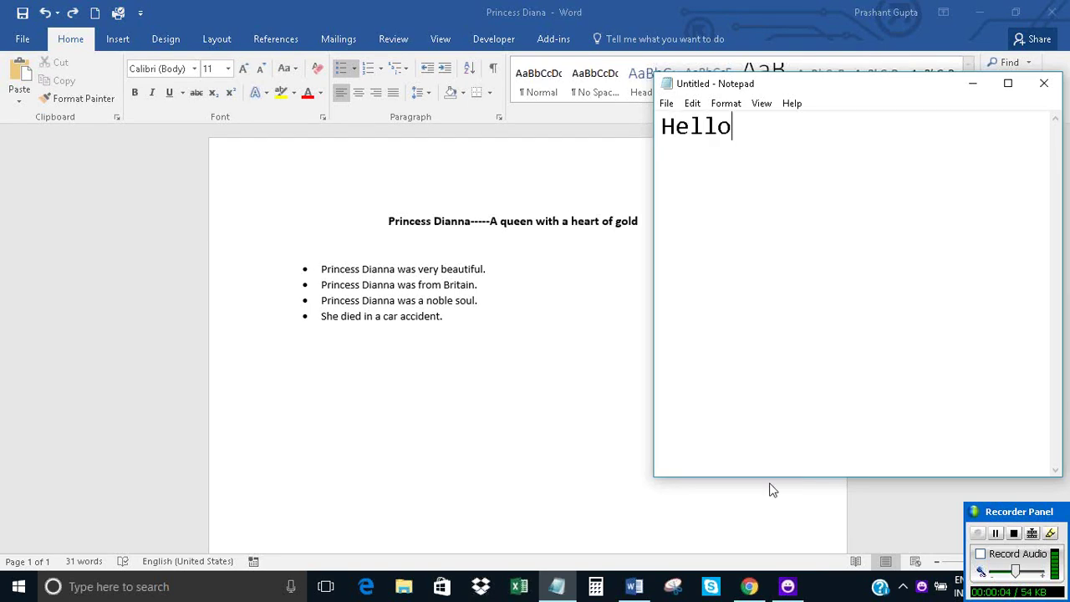
type("In this")
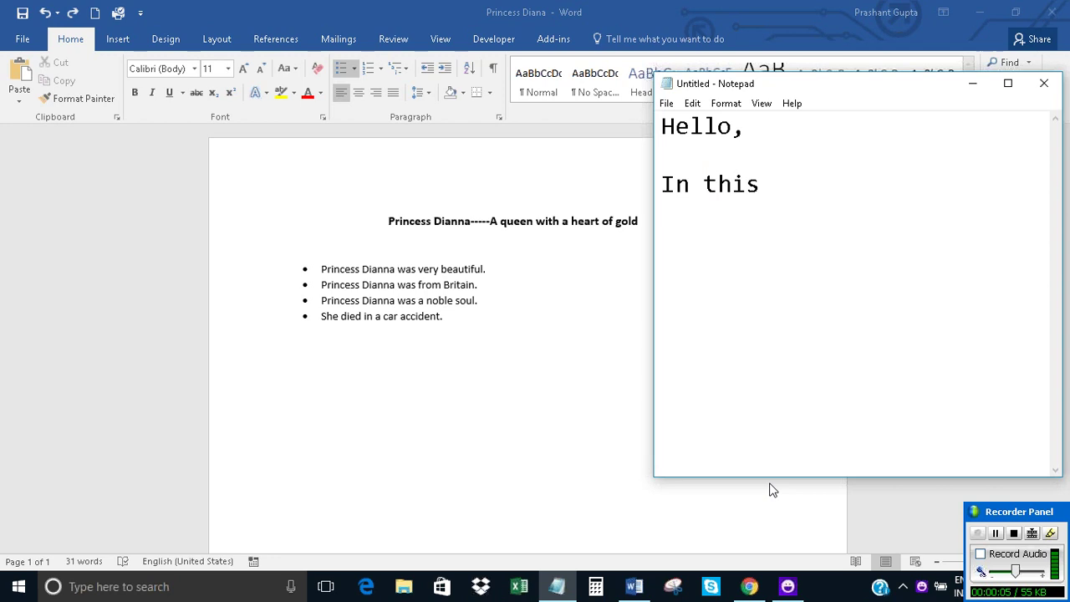
type(" video, I ")
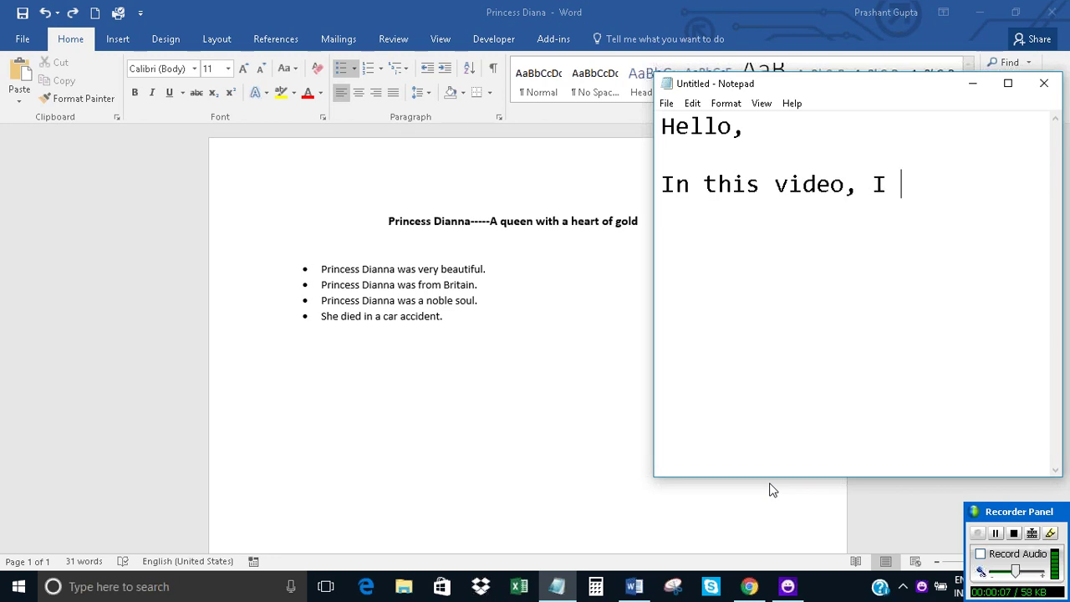
type("will show how t")
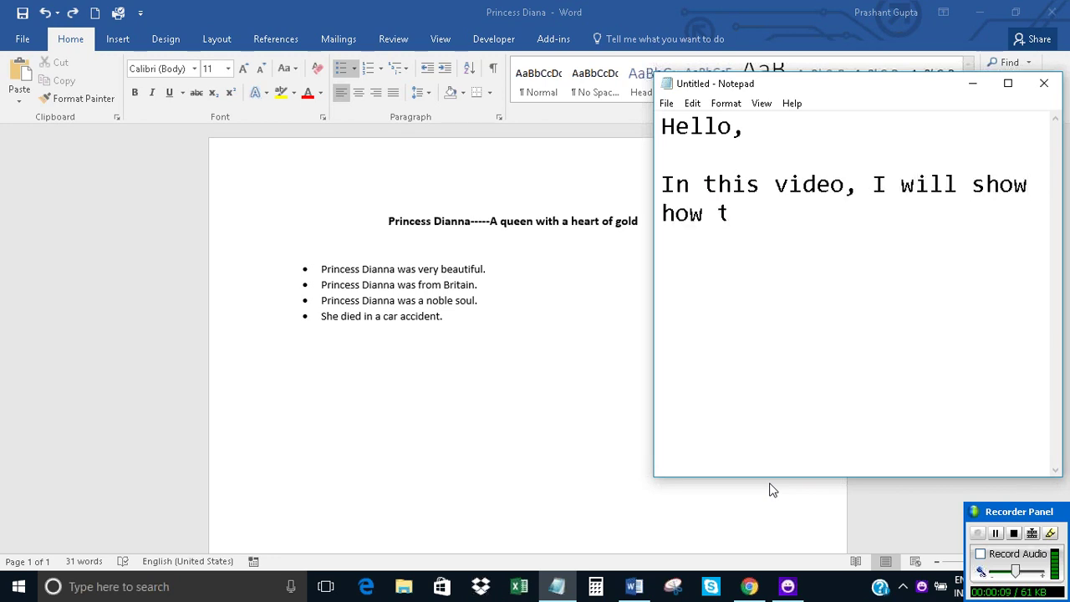
type("o insert ")
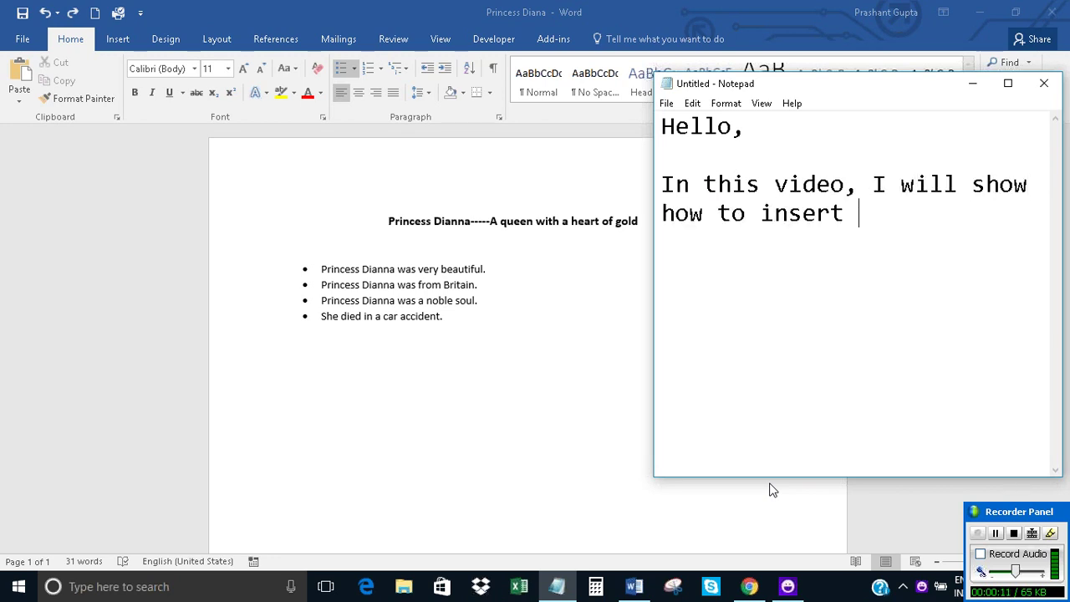
type("the ate")
key("BackSpace")
key("BackSpace")
key("BackSpace")
type("dat")
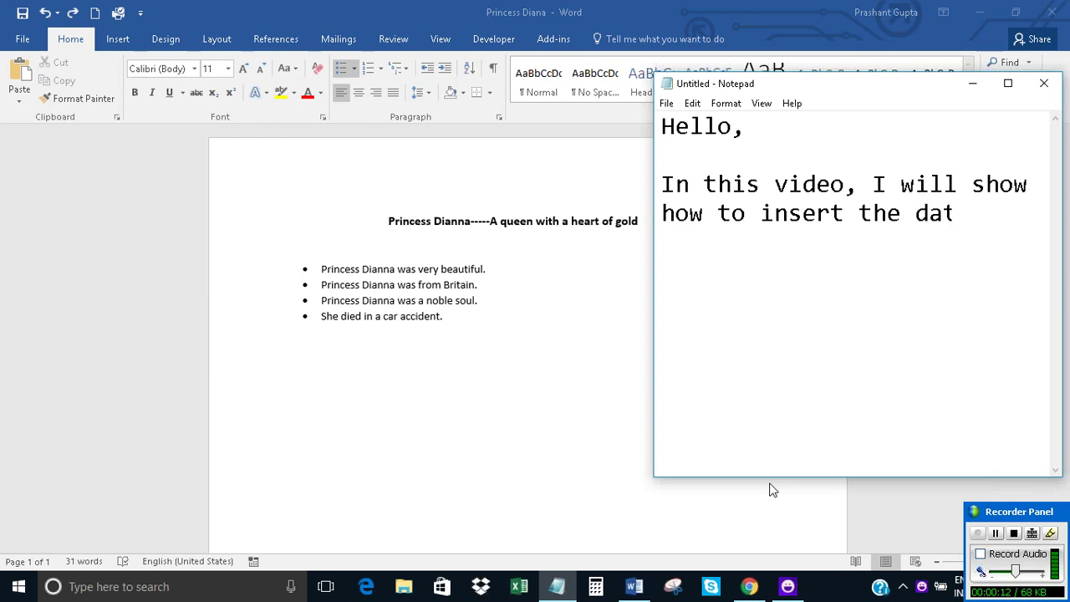
type("e, a docu")
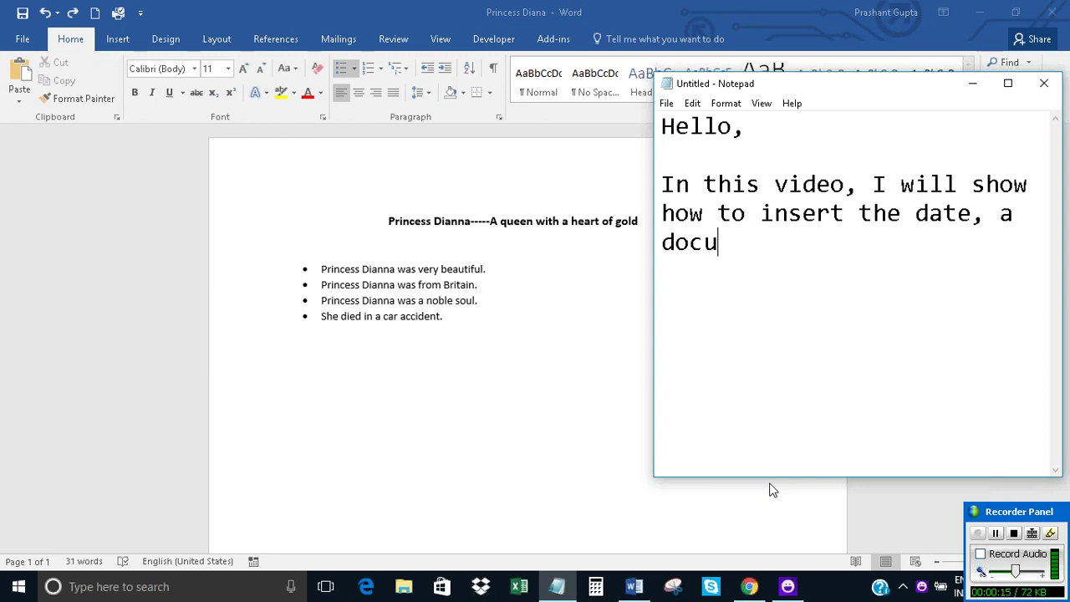
type("ment was last")
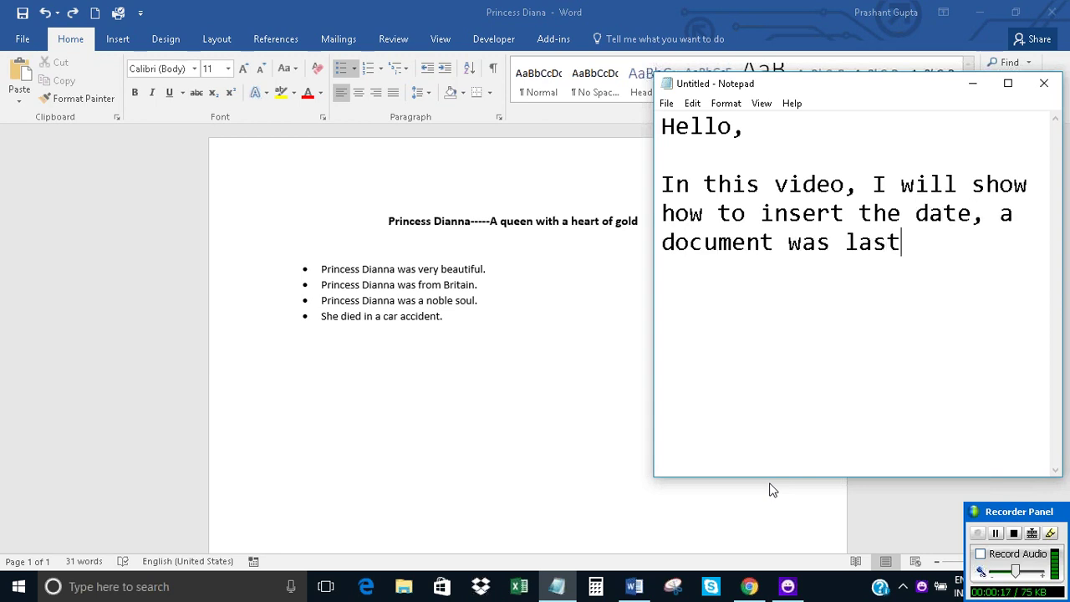
type(" printed in MS ")
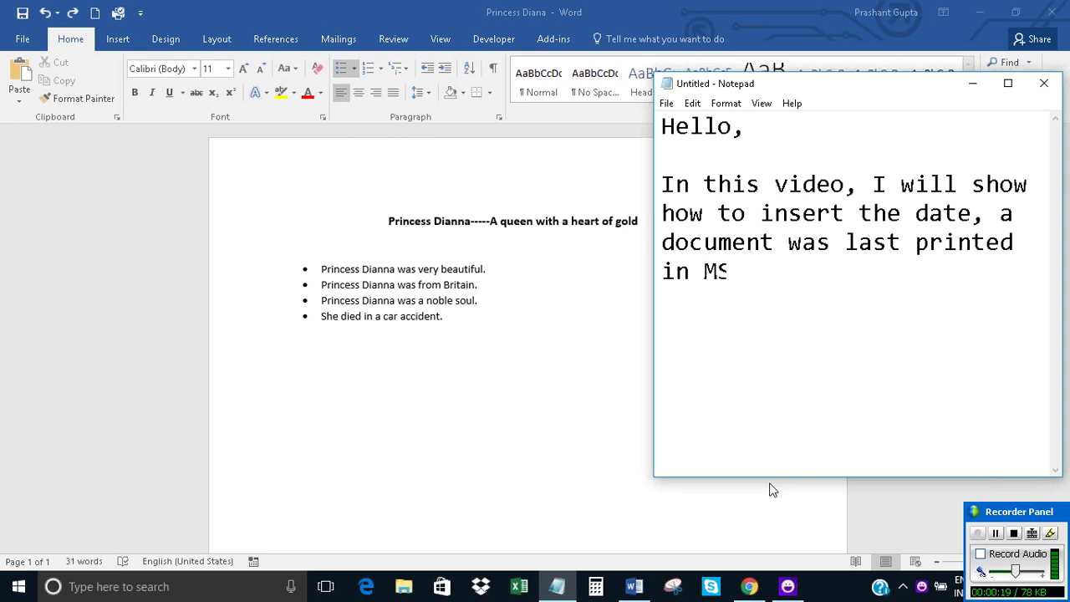
type("Word")
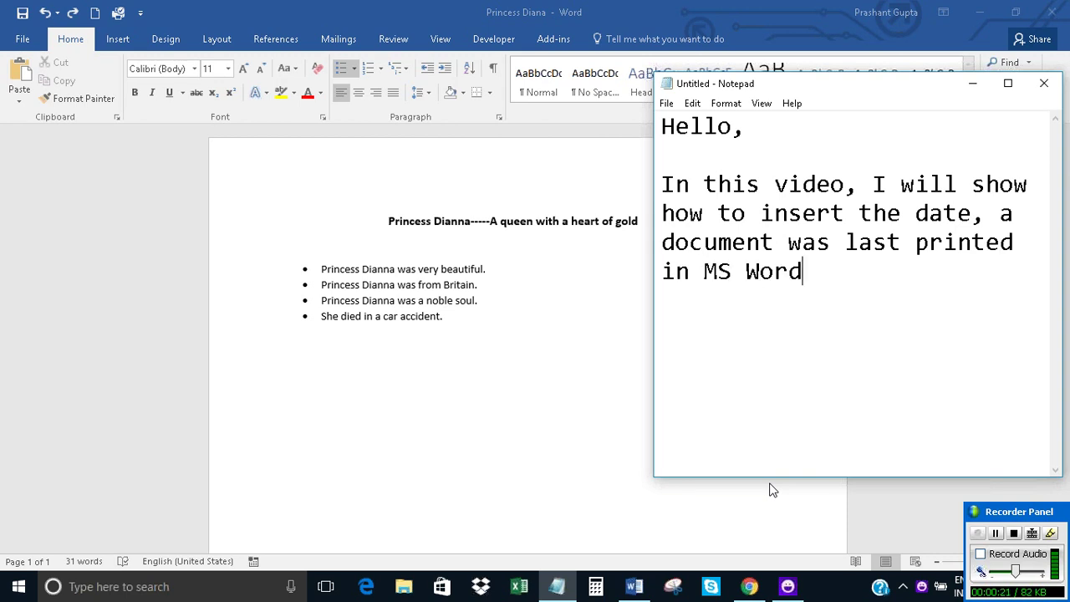
Step: Add the 'So, let's get started' paragraph, then minimize Notepad to show the Word document
key("Return")
key("Return")
type("So,")
type(" let")
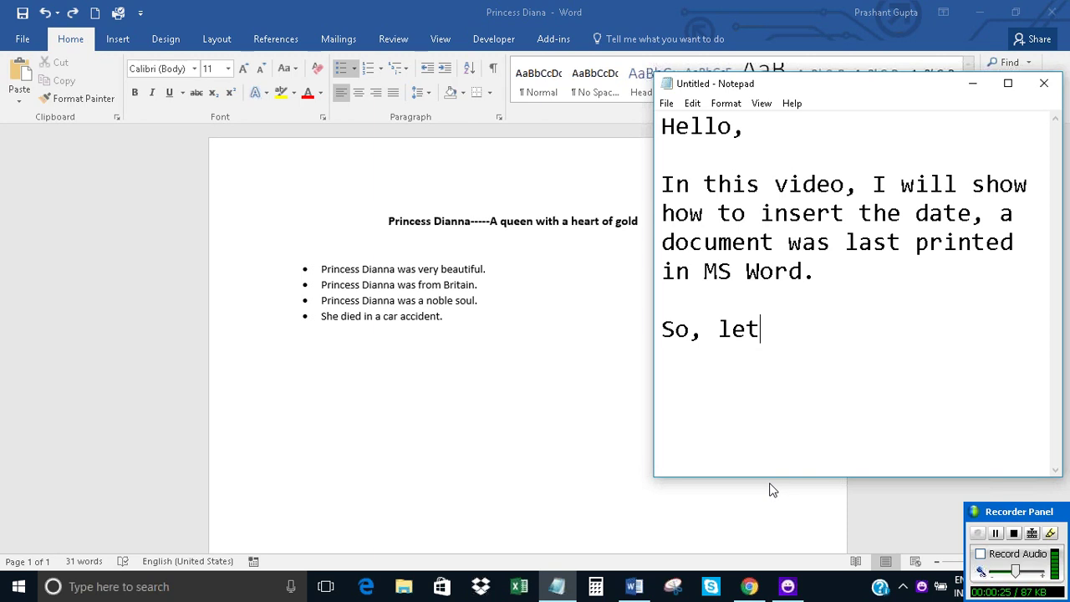
type("'s get star")
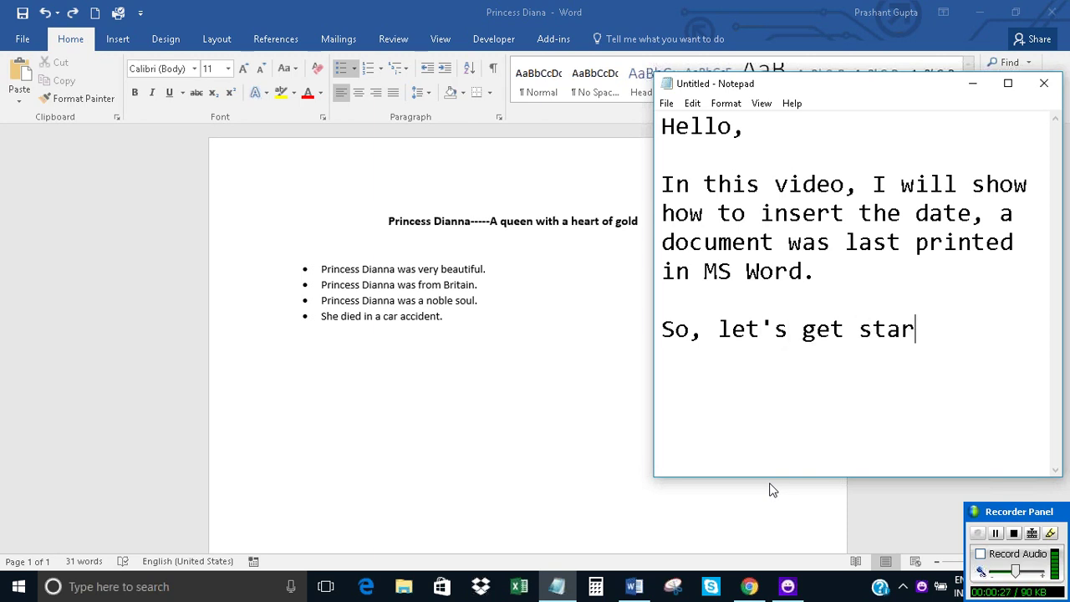
type("ted.")
type("So")
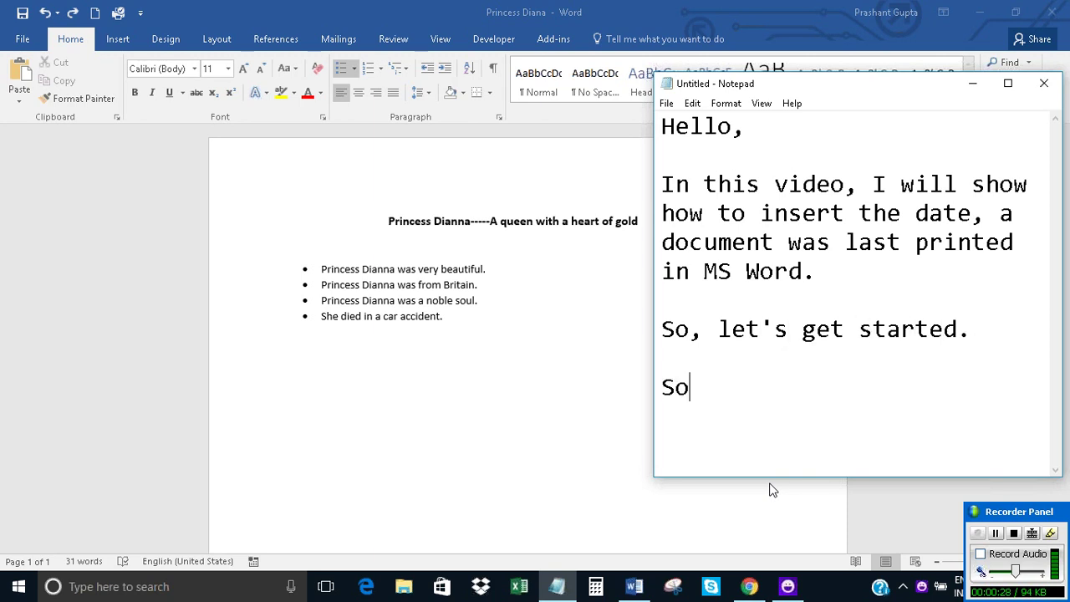
type(",I have a doc")
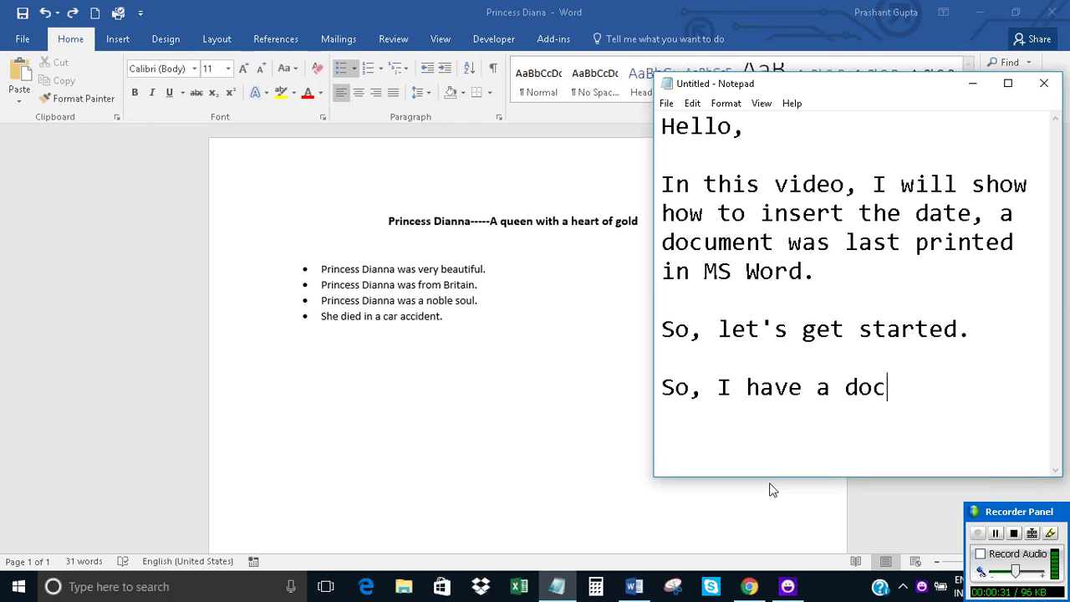
type("ument here.")
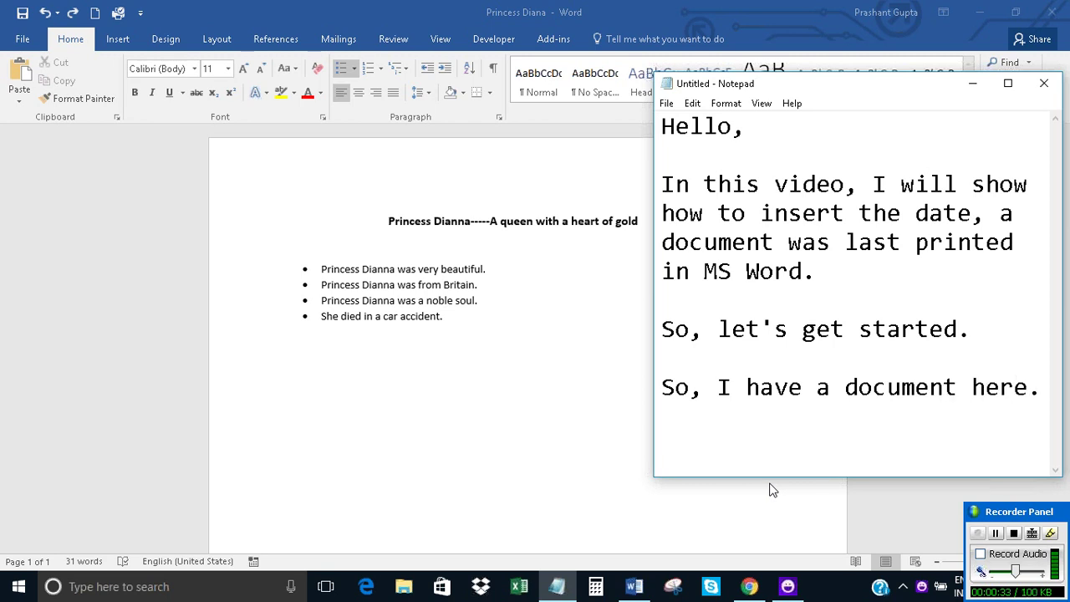
type("w ")
type("I will f")
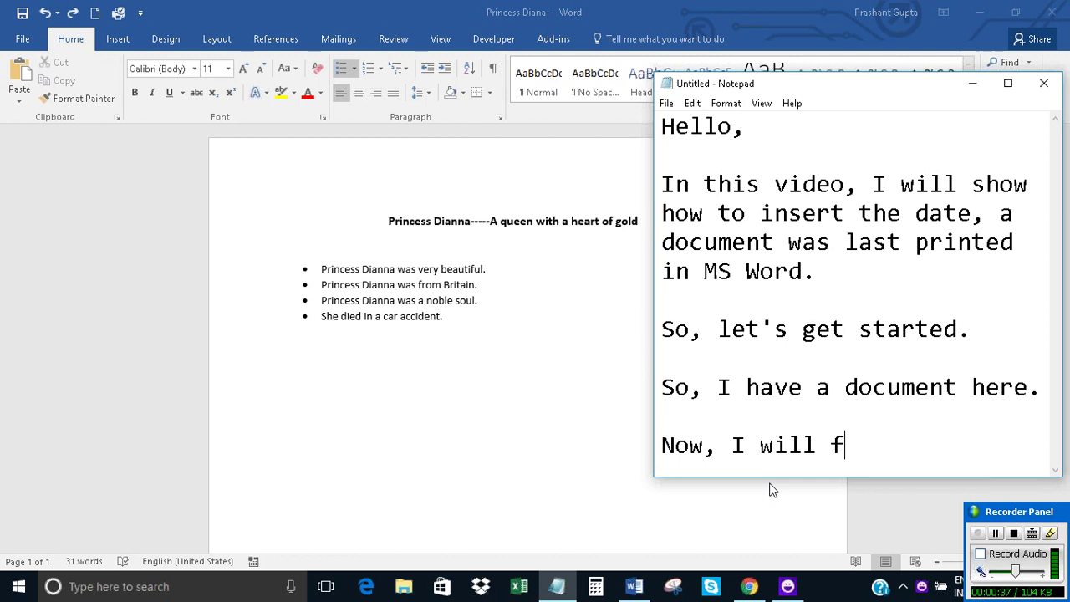
type("irst positio")
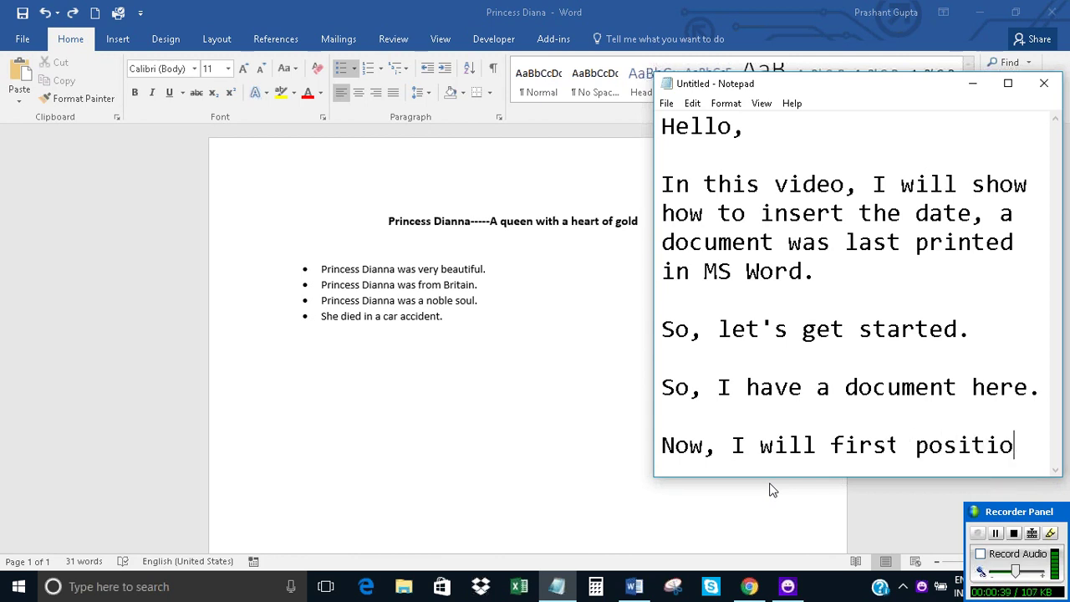
type("n the inse")
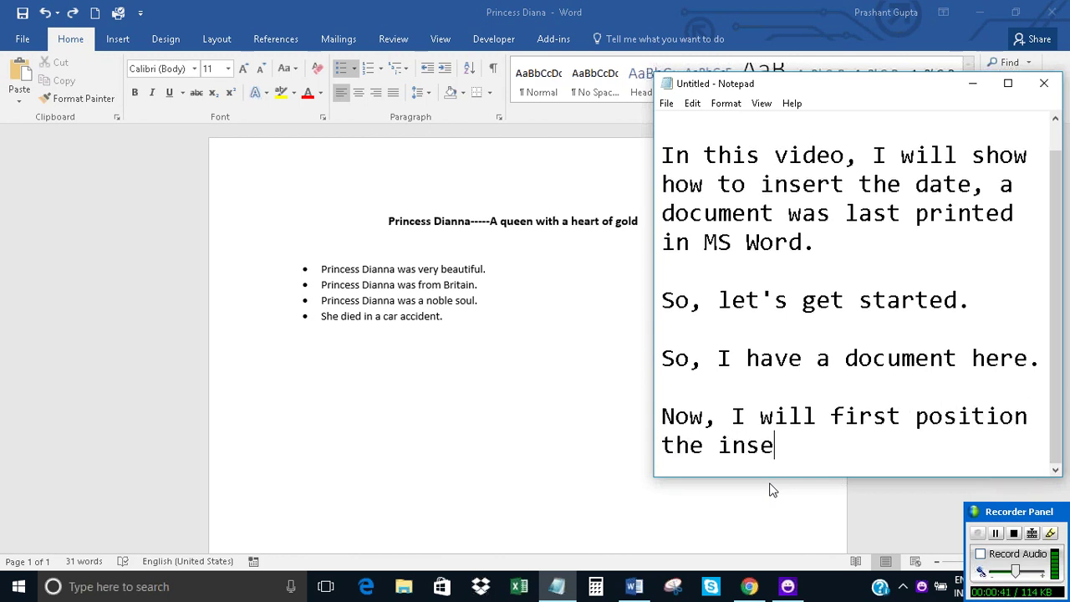
type("rtion point")
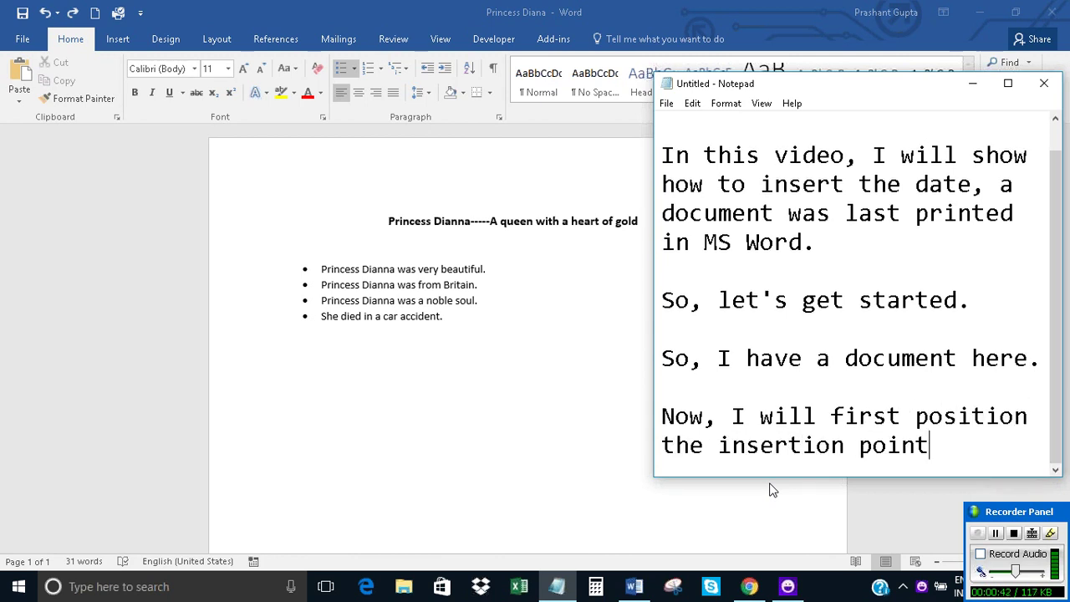
type(" where I wa")
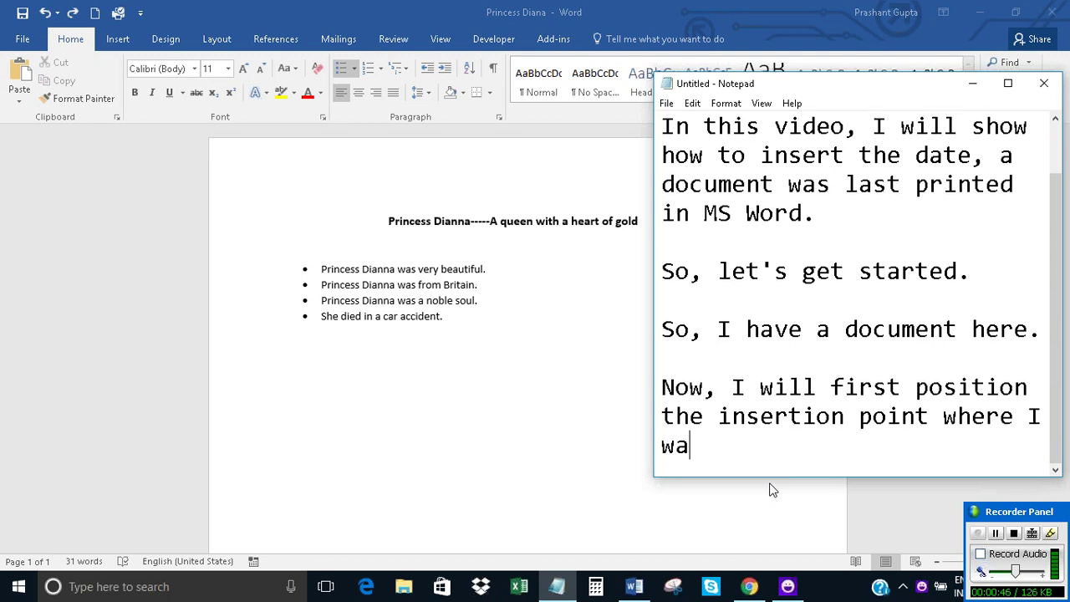
type("nt t")
type("he date to apper")
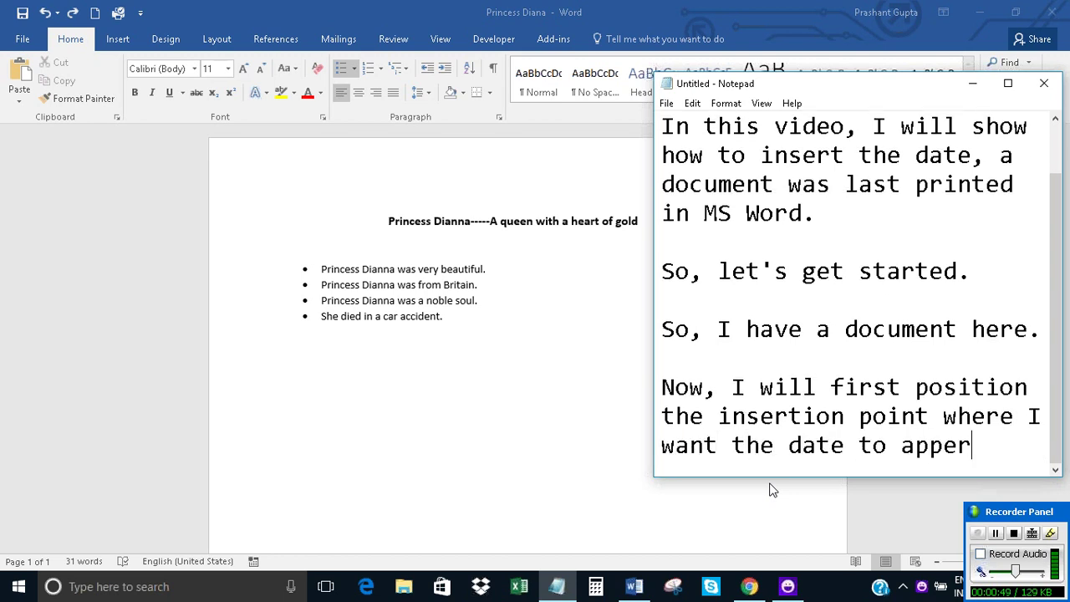
key("BackSpace")
type("ar.")
key("Return")
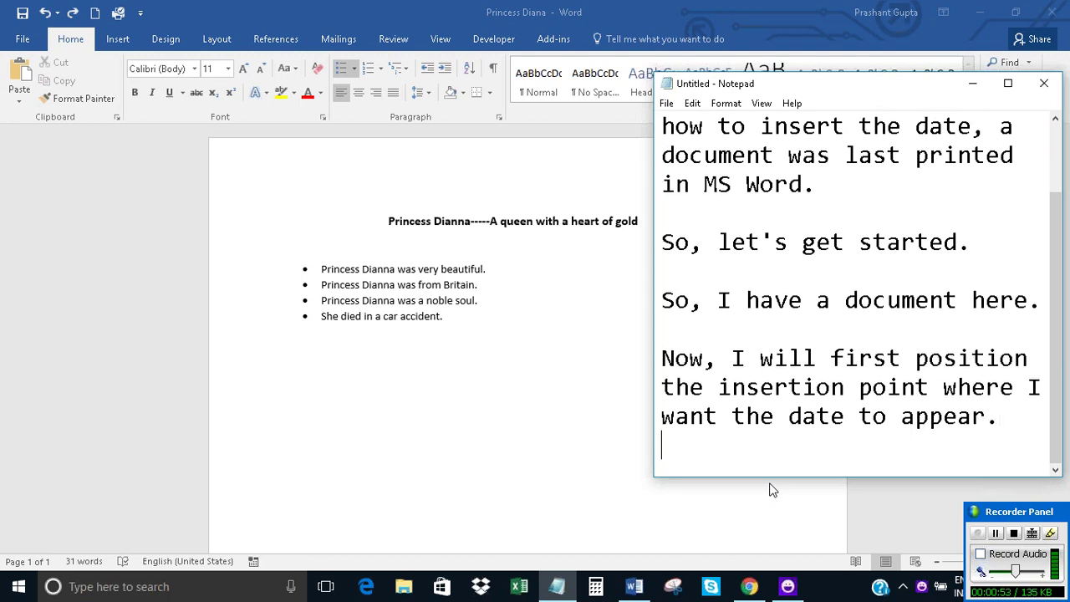
key("Return")
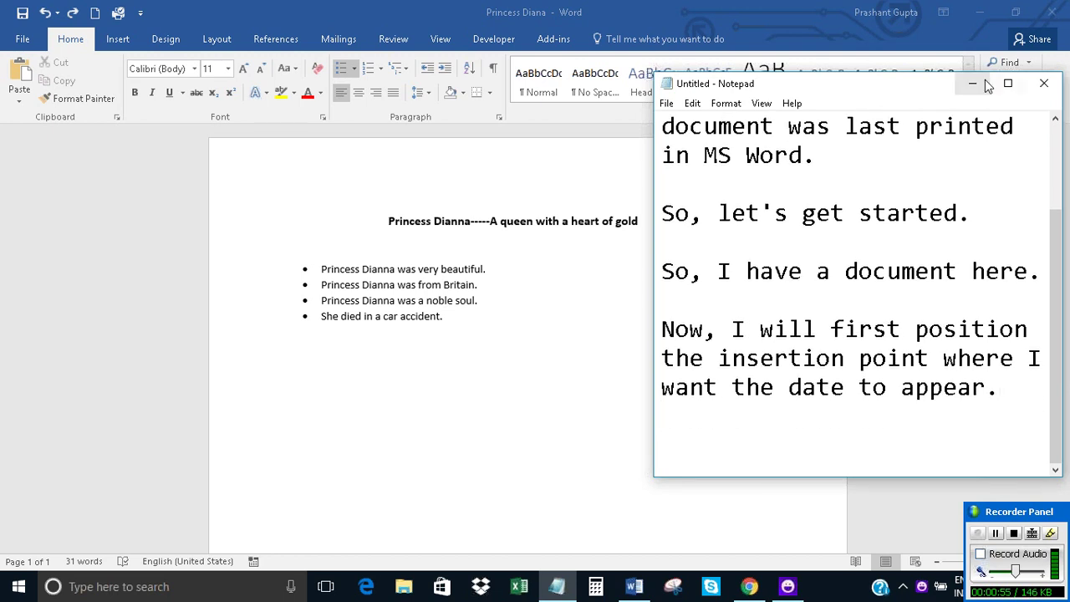
left_click(985, 80)
Step: Add an empty line below the four-bullet list and bring up Word's Insert commands
left_click(282, 487)
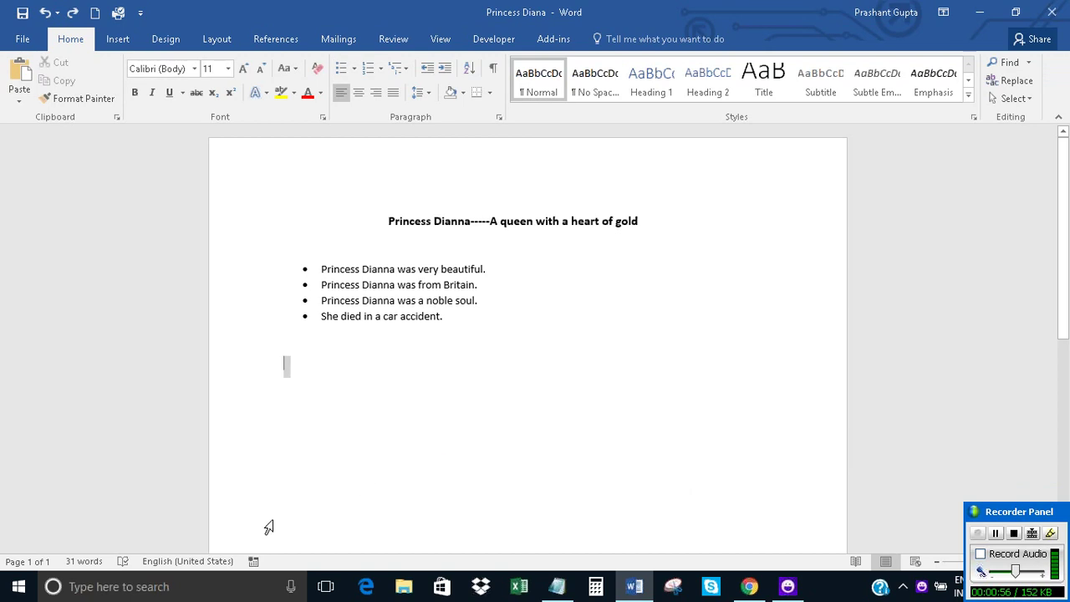
left_click(336, 500)
key("Return")
key("Return")
key("Return")
key("Return")
key("Return")
left_click(114, 42)
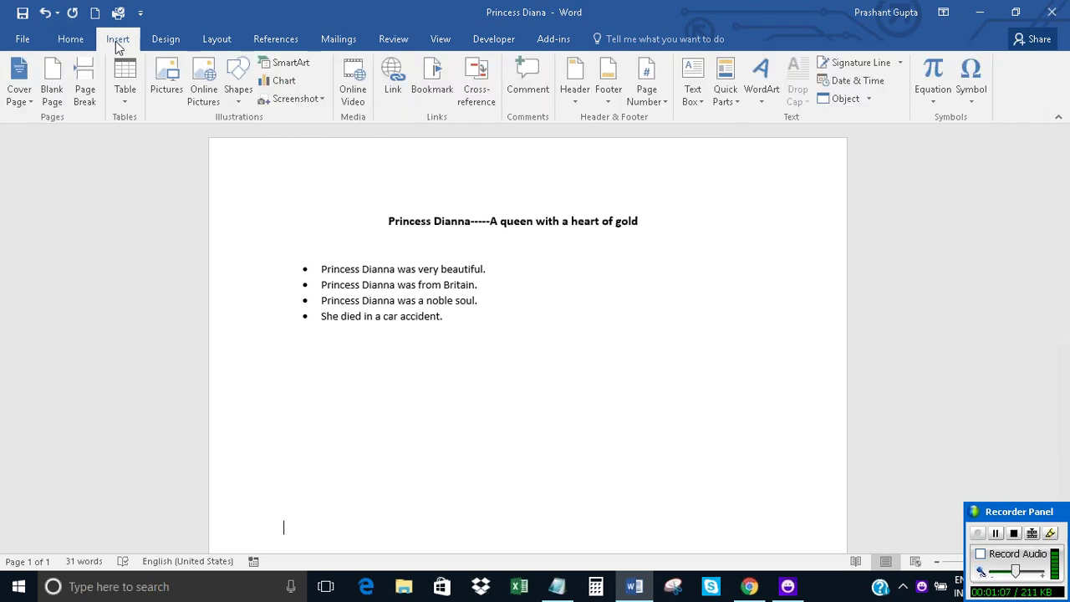
Step: Insert a Date and Time PrintDate field in M/d/yyyy h:mm am/pm format below the bullets
left_click(733, 102)
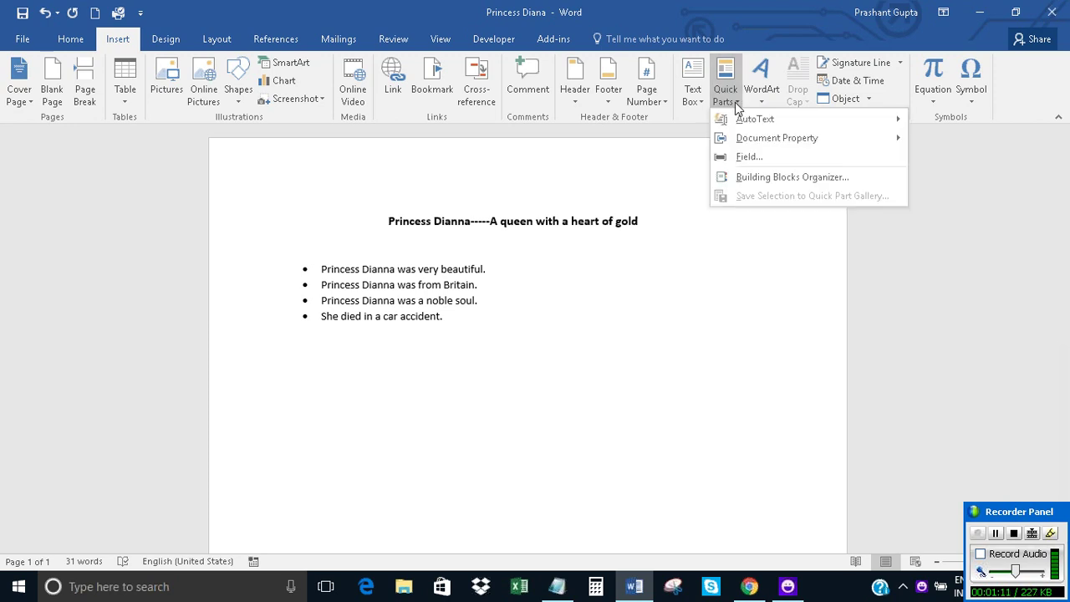
left_click(738, 158)
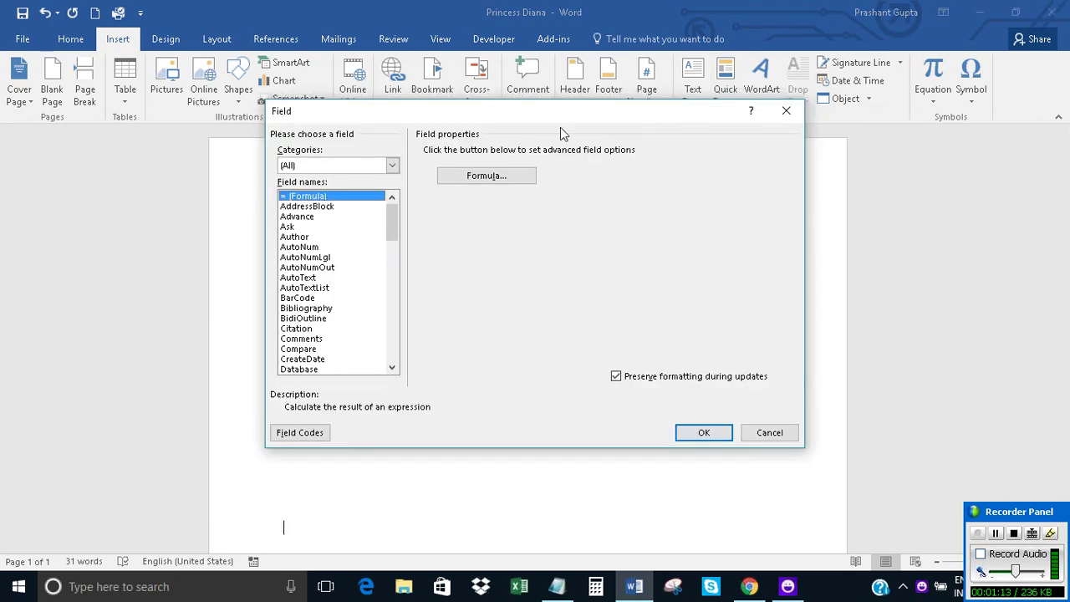
left_click(392, 164)
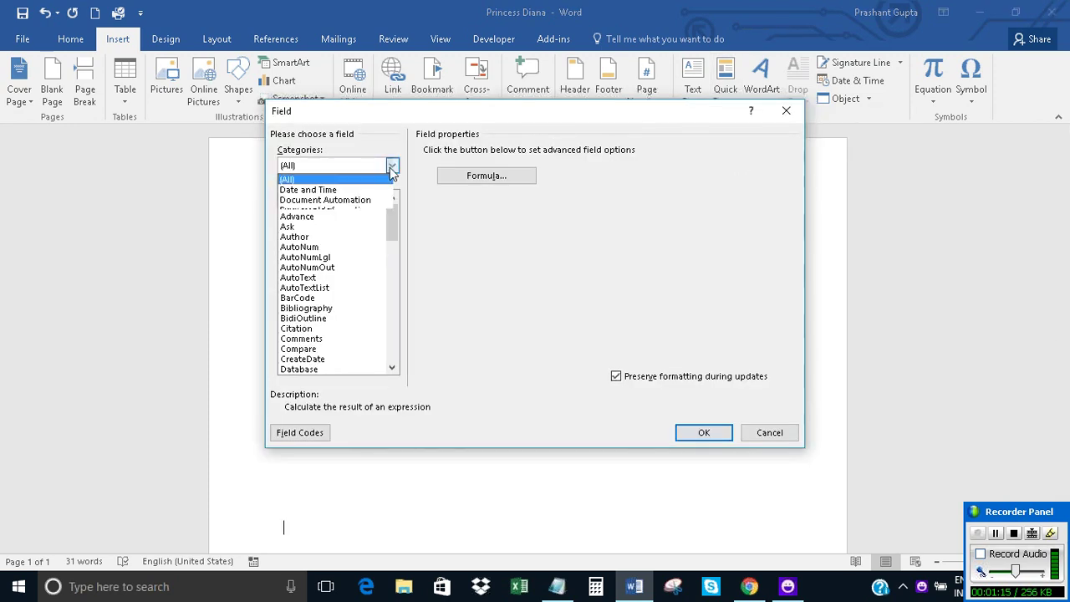
left_click(322, 187)
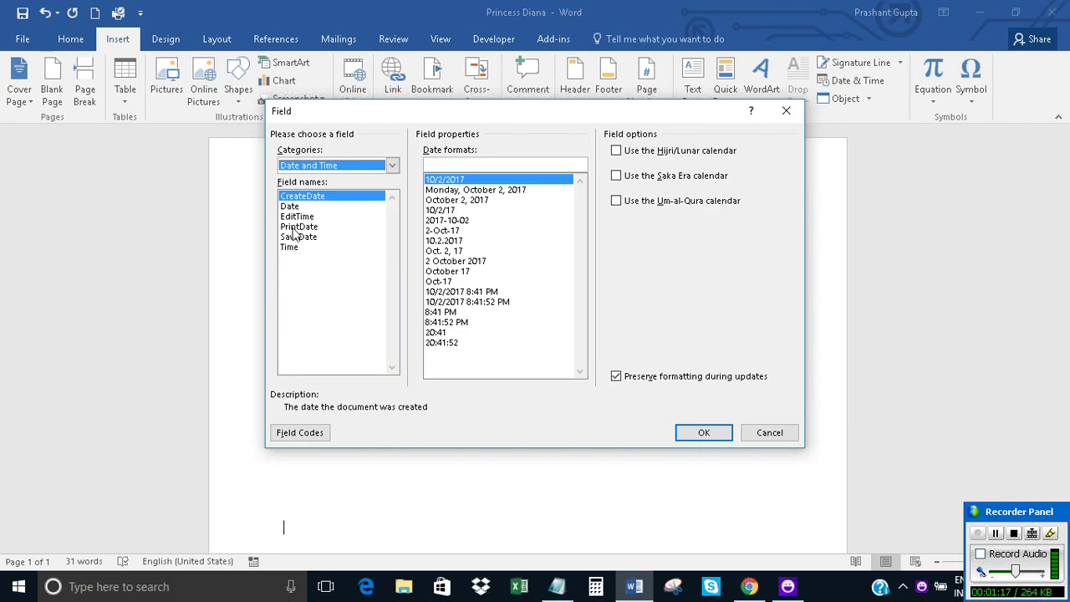
left_click(295, 227)
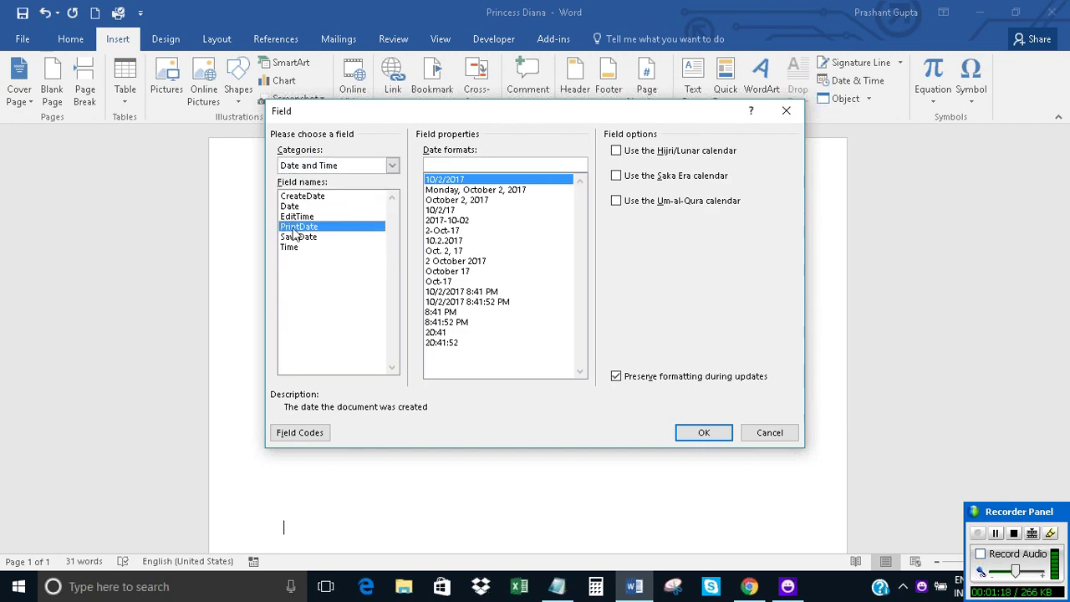
left_click(473, 292)
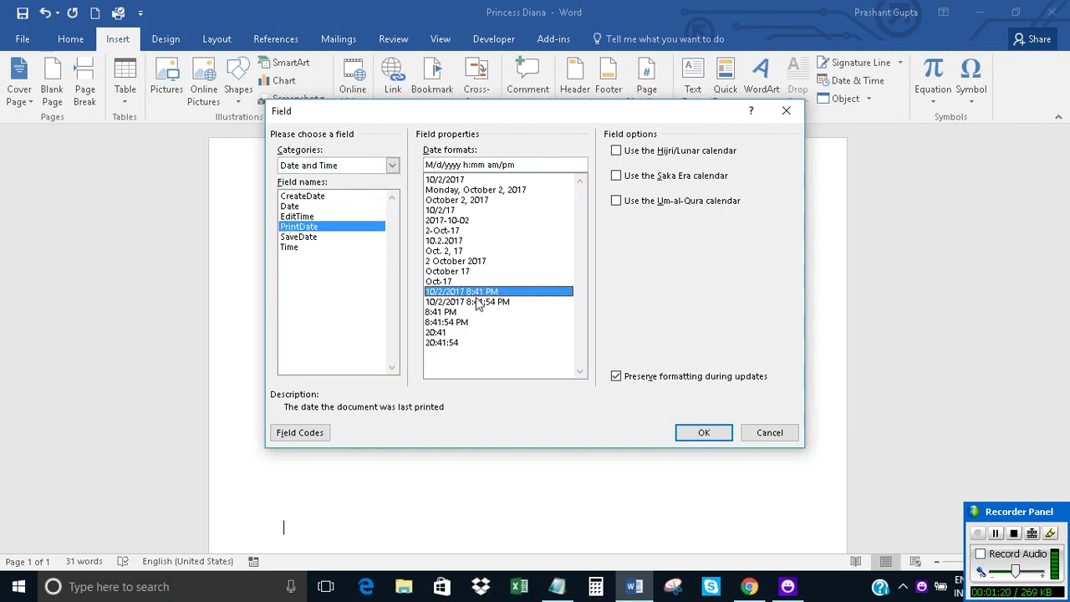
left_click(704, 432)
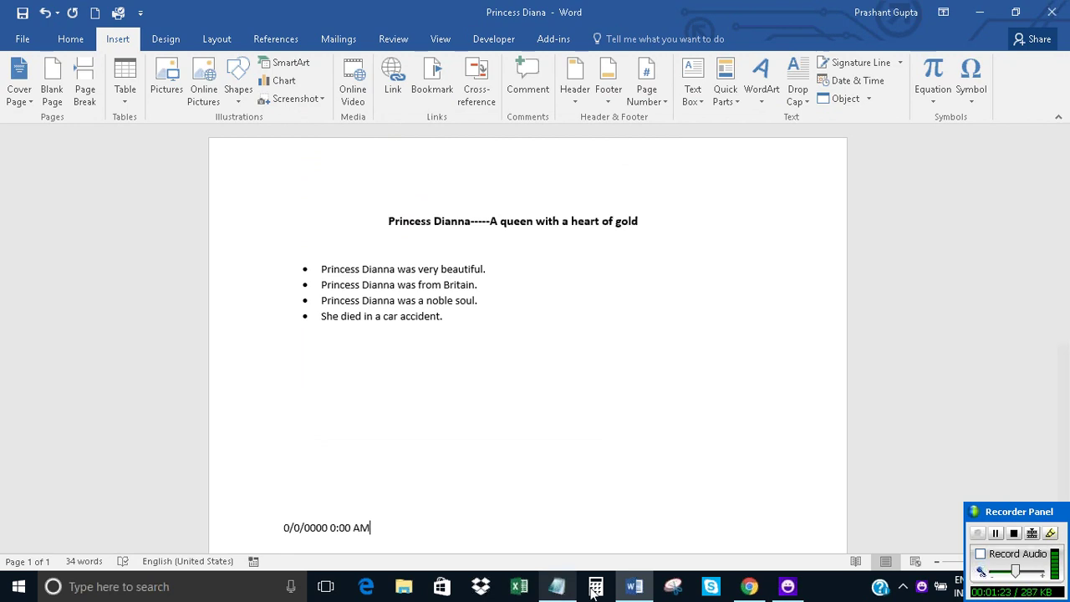
Step: Note that the document was never printed so it shows 0000, then 'let me print the document.'
left_click(558, 588)
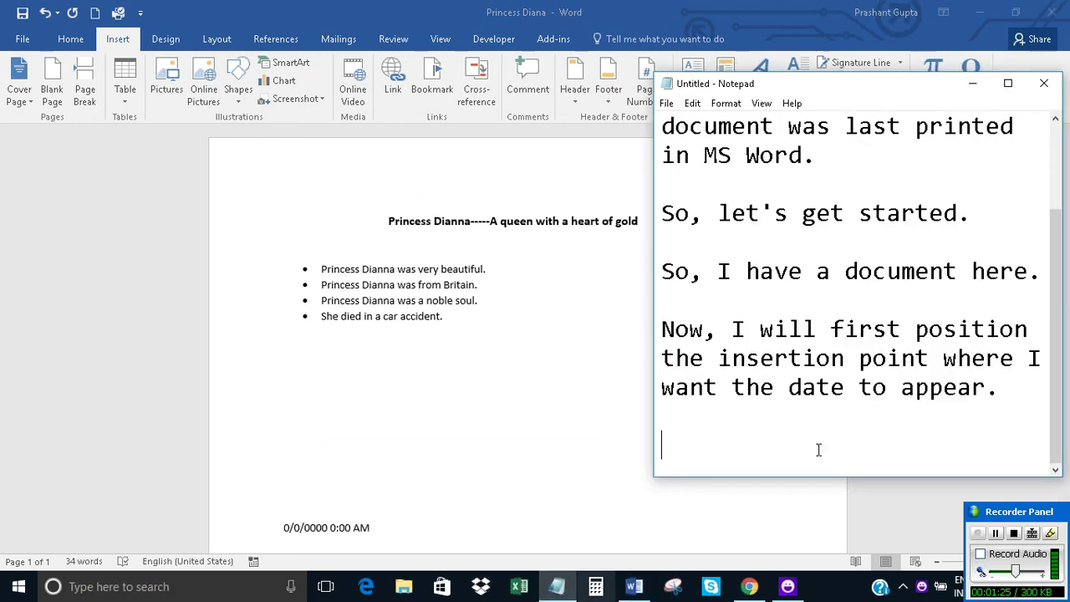
type("Sin")
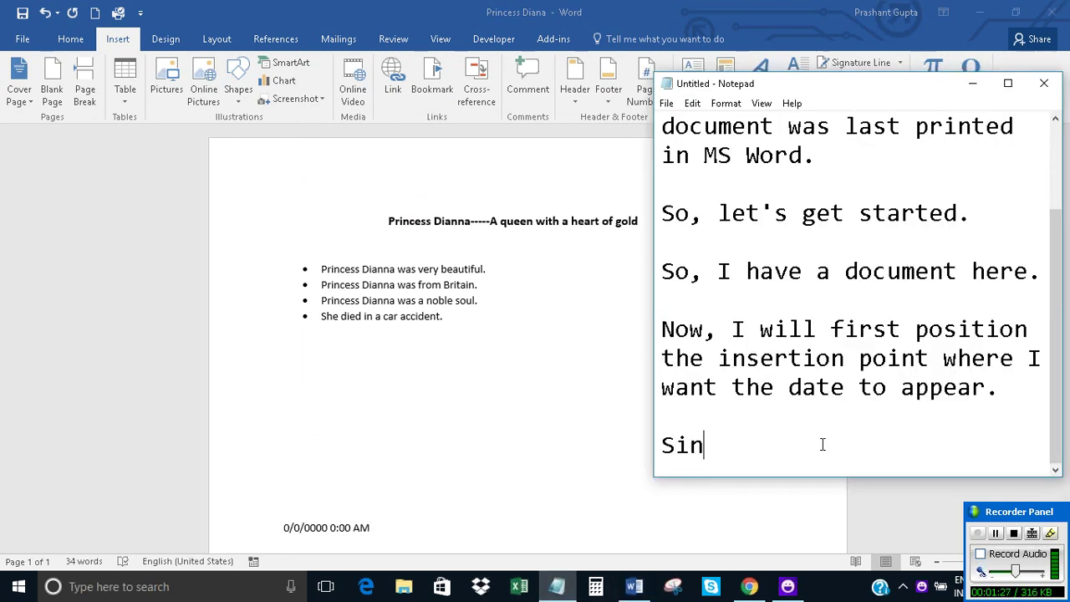
type("ce")
key("BackSpace")
type("ce,")
type("have")
type(" not yet printe")
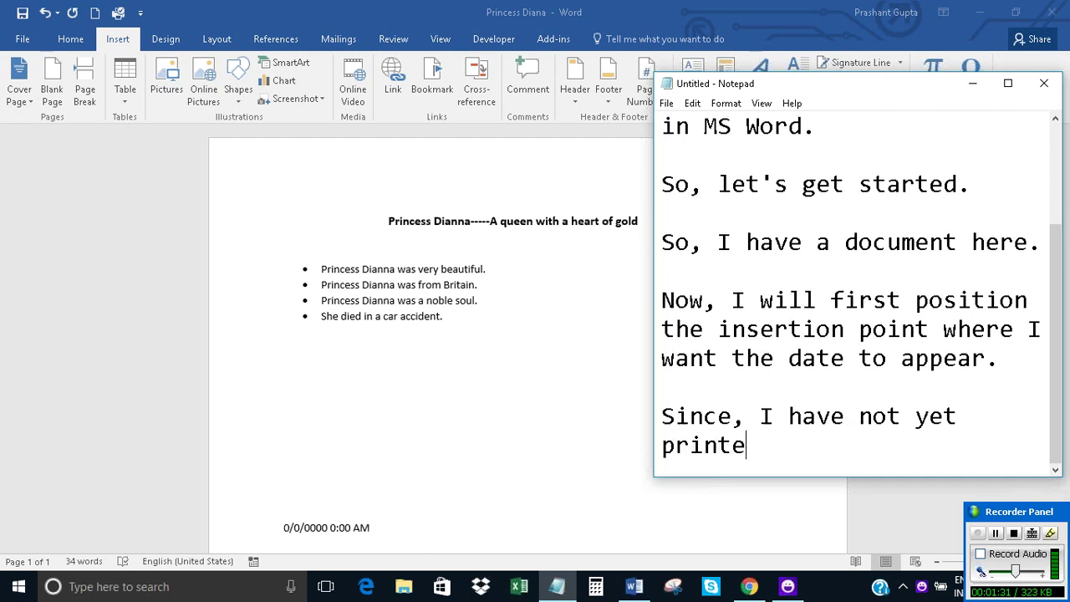
type("d this document")
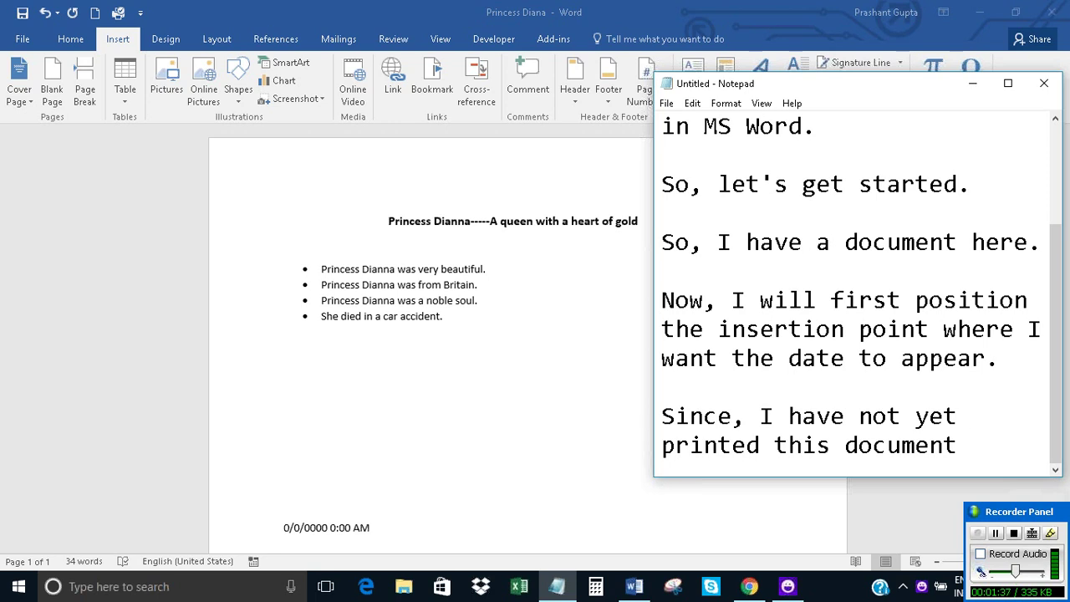
type(" f")
type("or")
key("BackSpace")
key("BackSpace")
key("BackSpace")
type("ever")
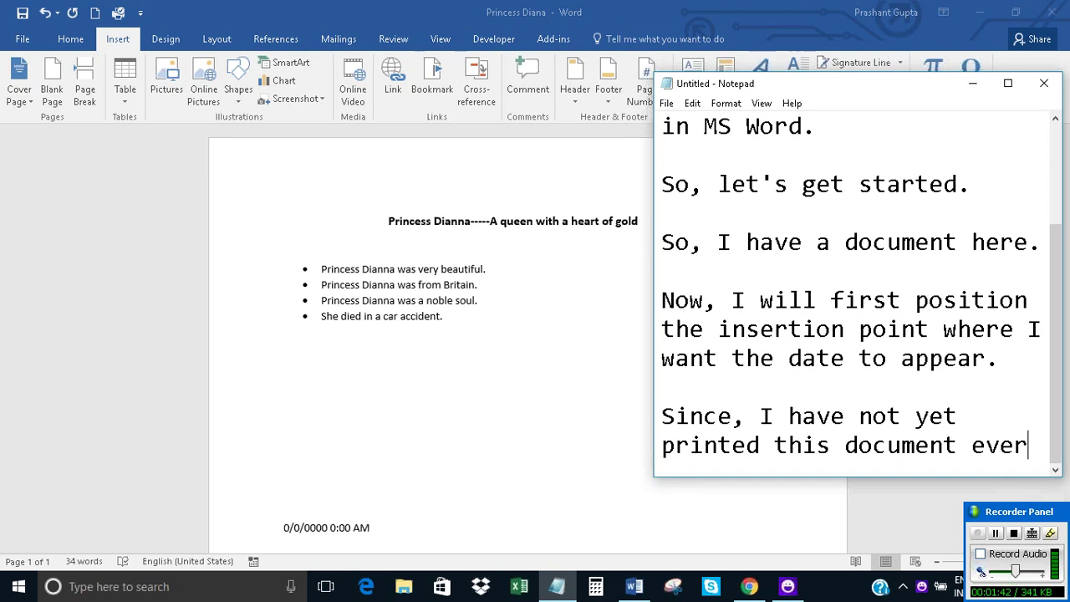
key("BackSpace")
key("BackSpace")
key("BackSpace")
key("BackSpace")
key("BackSpace")
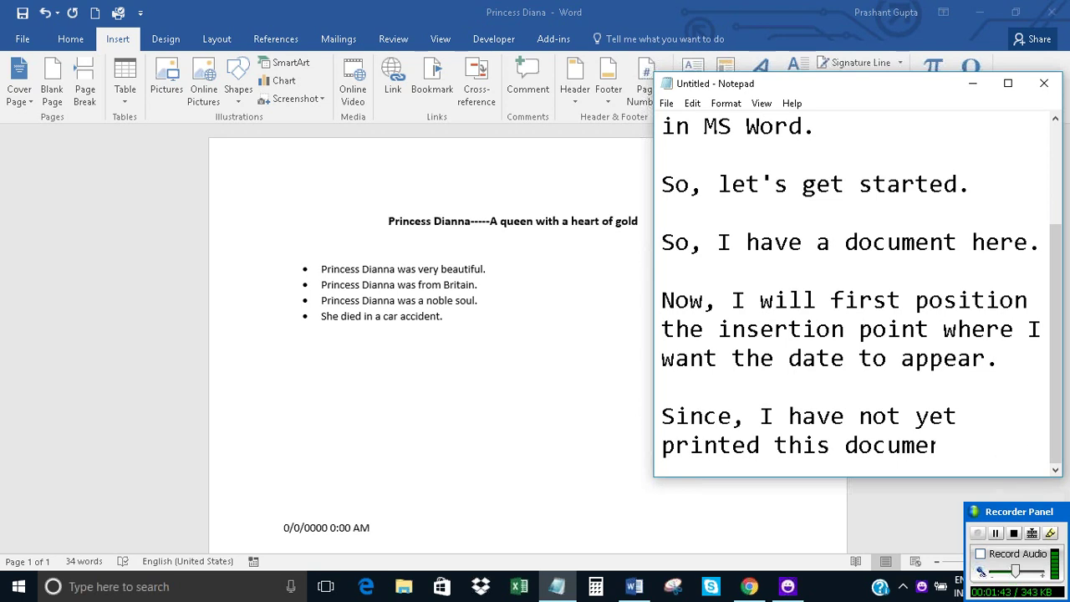
key("BackSpace")
key("BackSpace")
key("BackSpace")
key("BackSpace")
key("BackSpace")
key("BackSpace")
key("BackSpace")
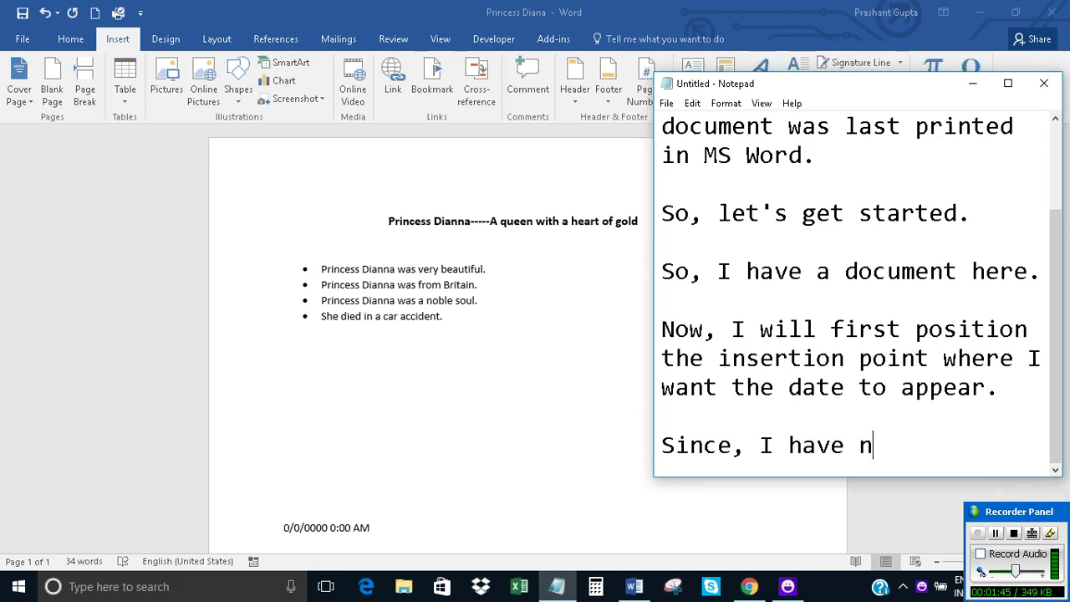
type("ot yet p")
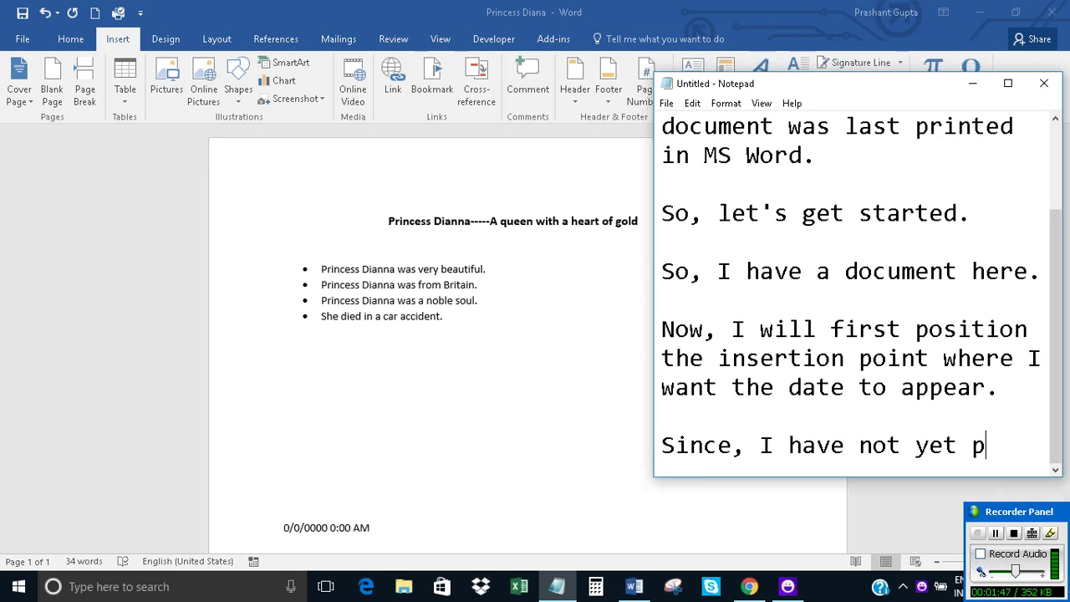
type("rinted")
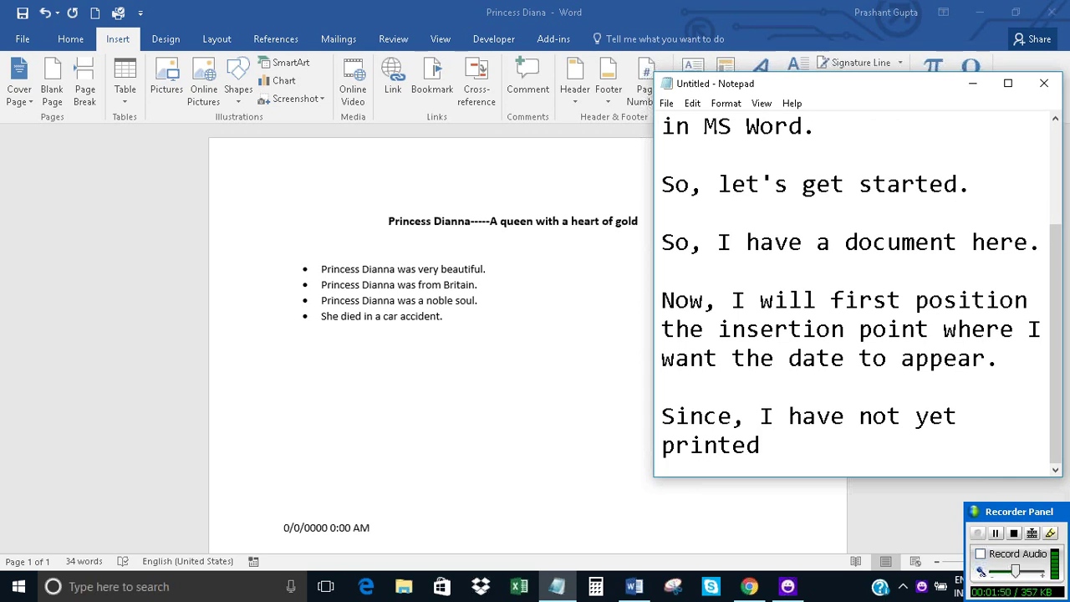
type(" this")
type(" doc")
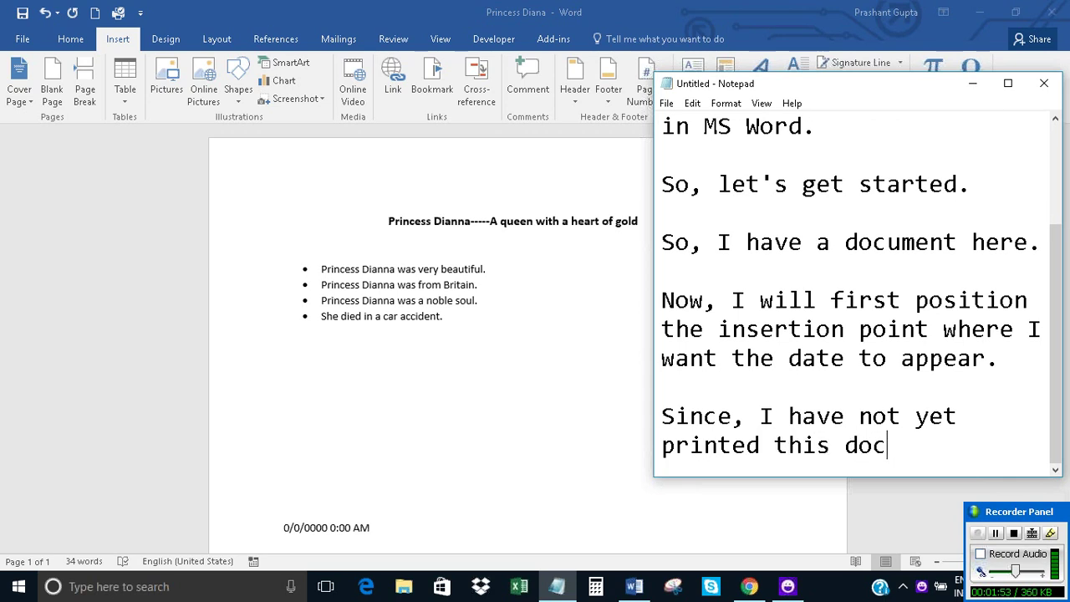
type("ument ve")
key("BackSpace")
key("BackSpace")
type("even")
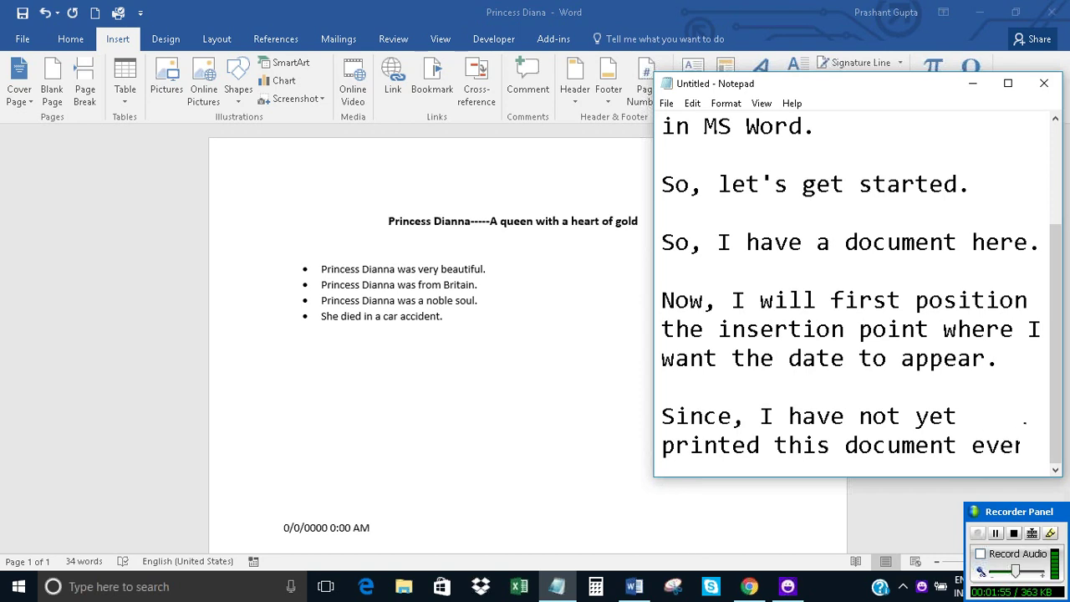
type(" forst t")
key("BackSpace")
key("BackSpace")
key("BackSpace")
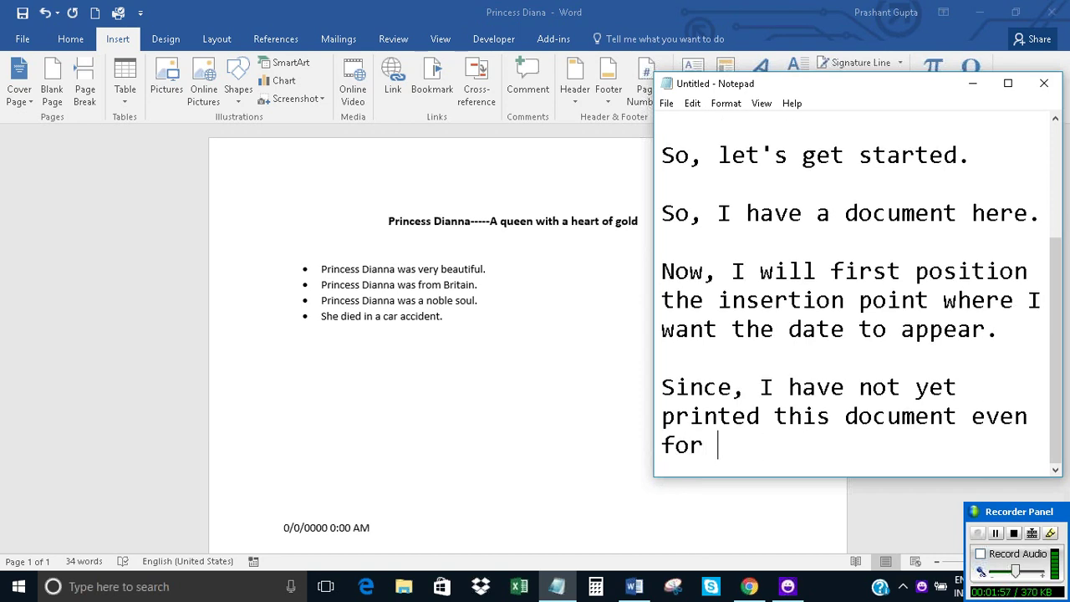
type("the first time ")
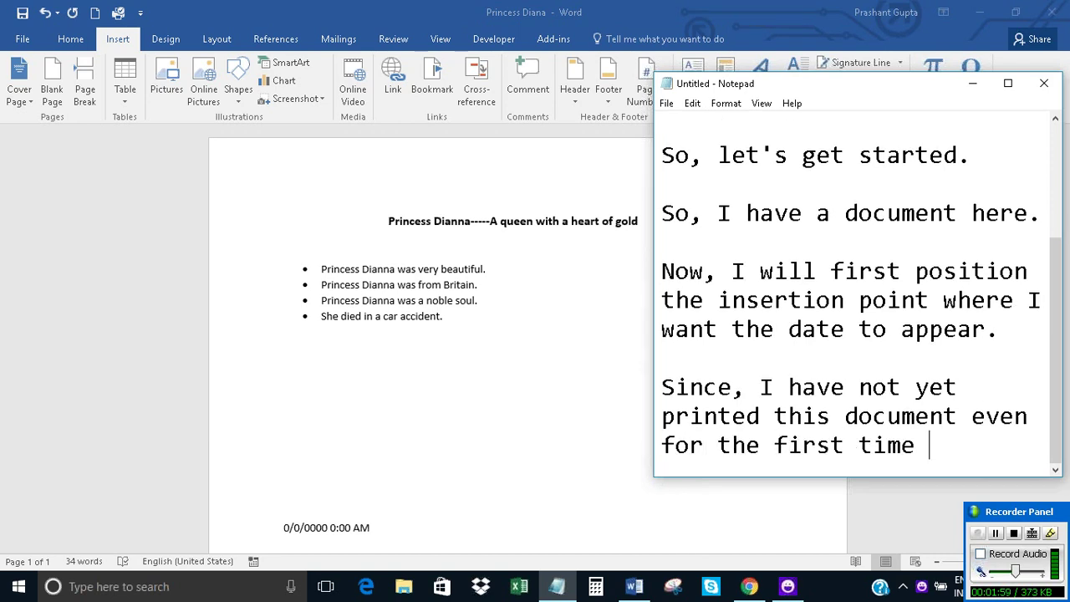
type("it i")
key("BackSpace")
key("BackSpace")
key("BackSpace")
type("it is showing ")
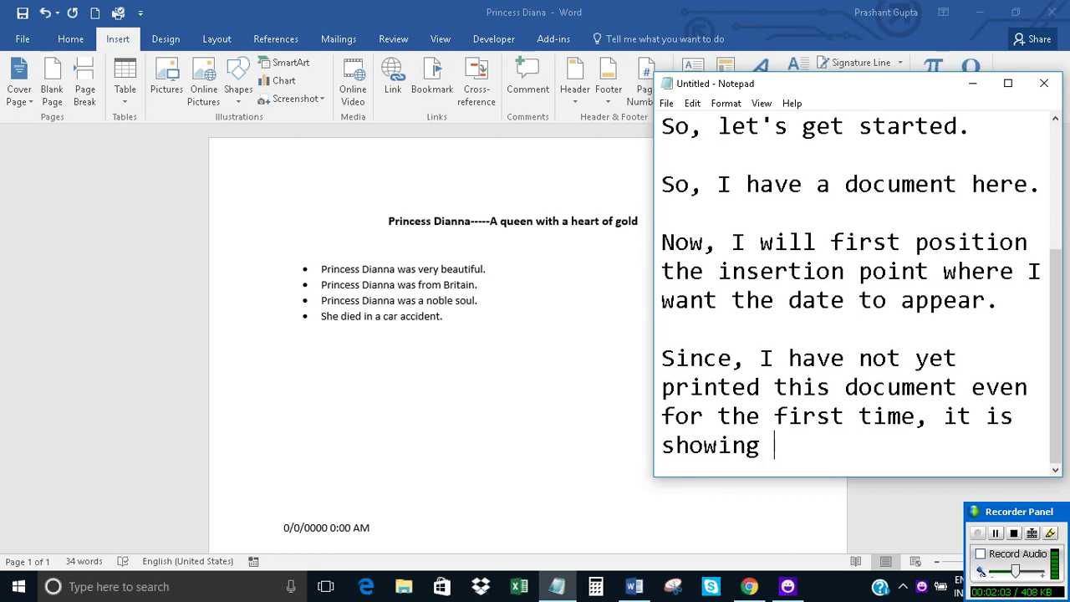
type("\"\"")
key("BackSpace")
type("0")
type("000")
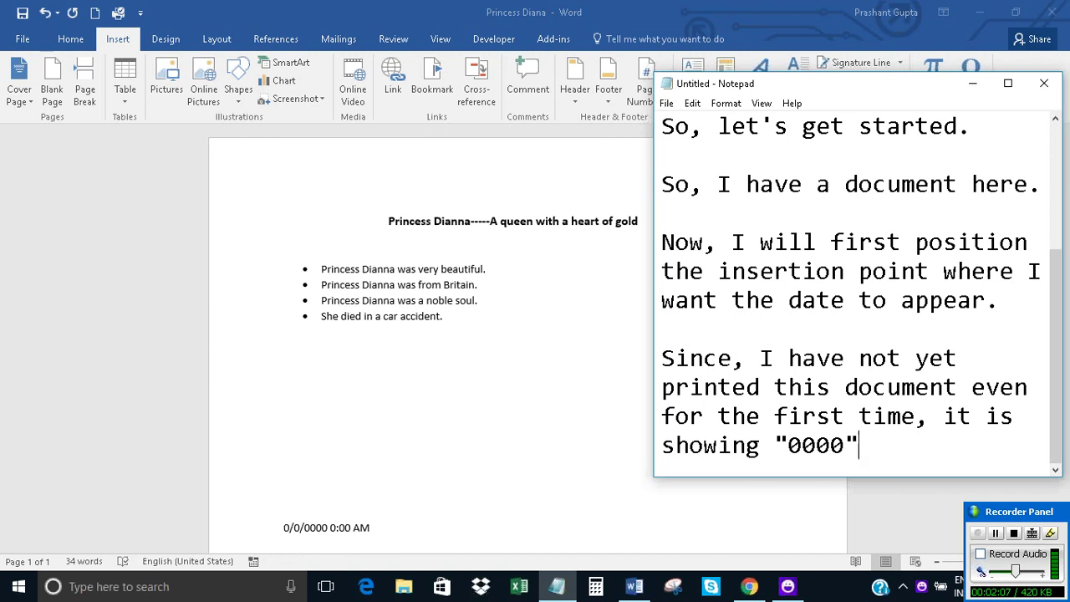
key("Return")
key("Return")
type("Now")
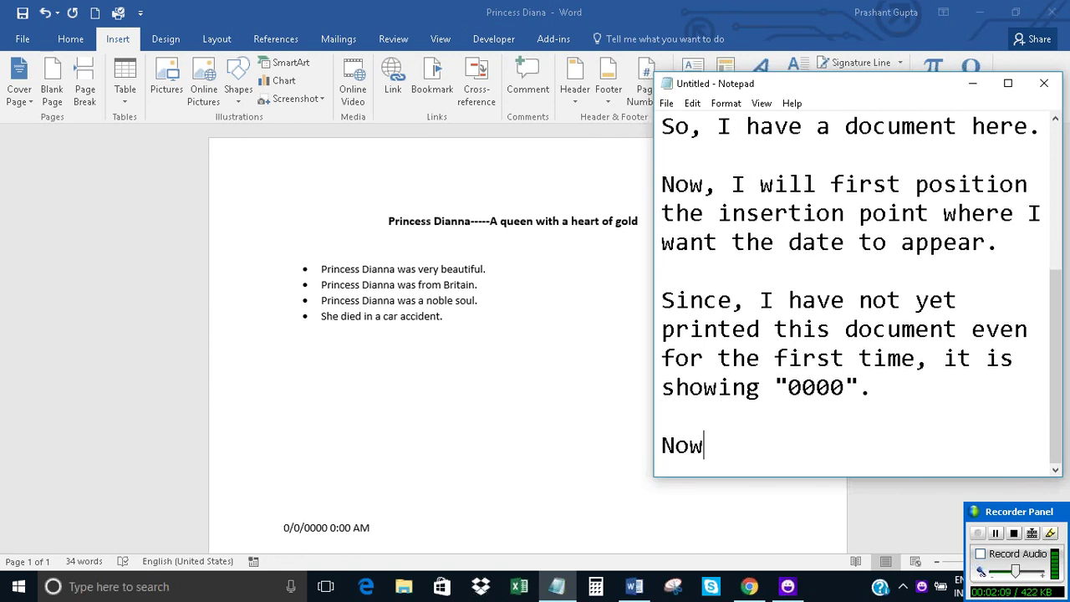
type(", let me print i")
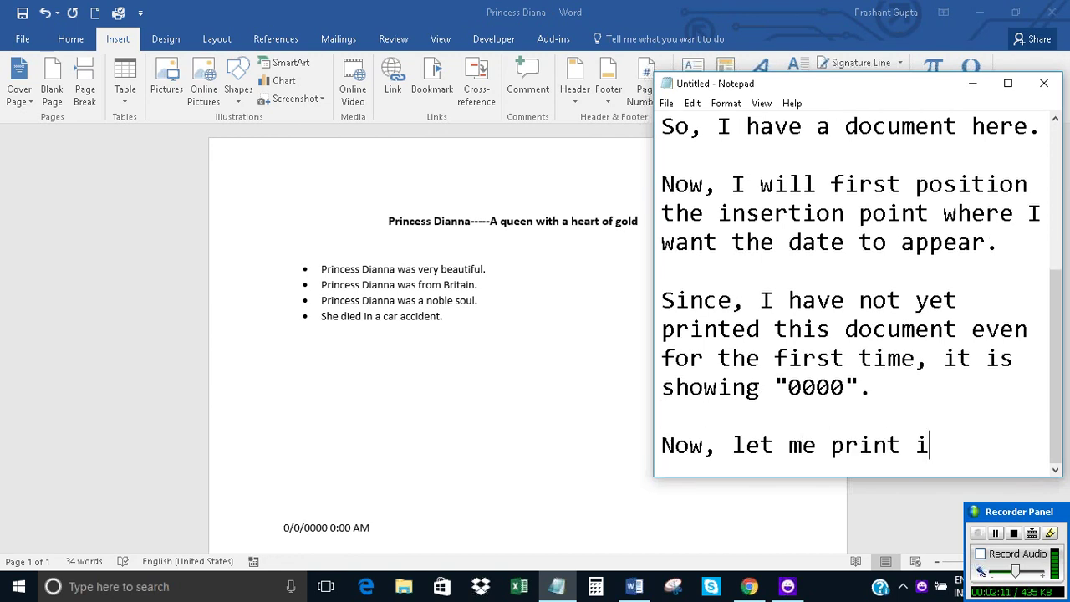
type("t.")
key("BackSpace")
type("the document.")
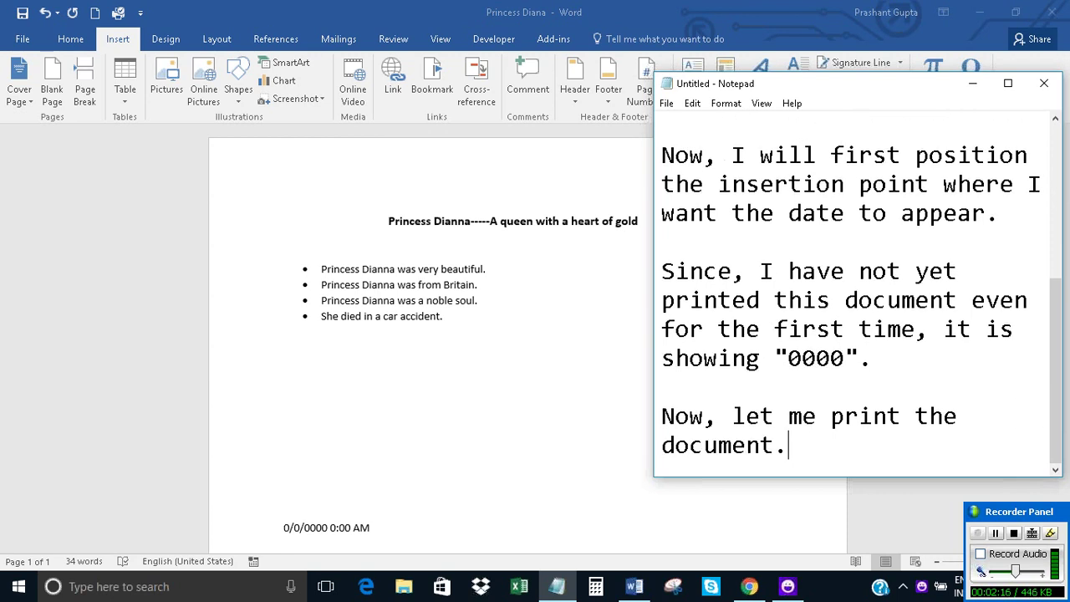
Step: Save the Princess Diana document as a PDF on the Desktop
left_click(972, 83)
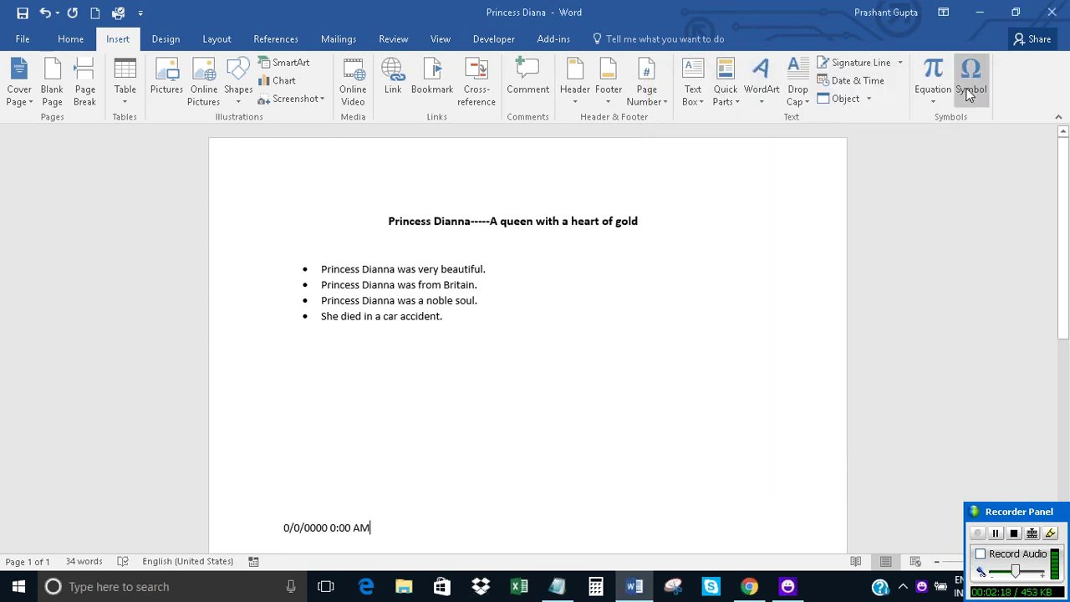
left_click(118, 13)
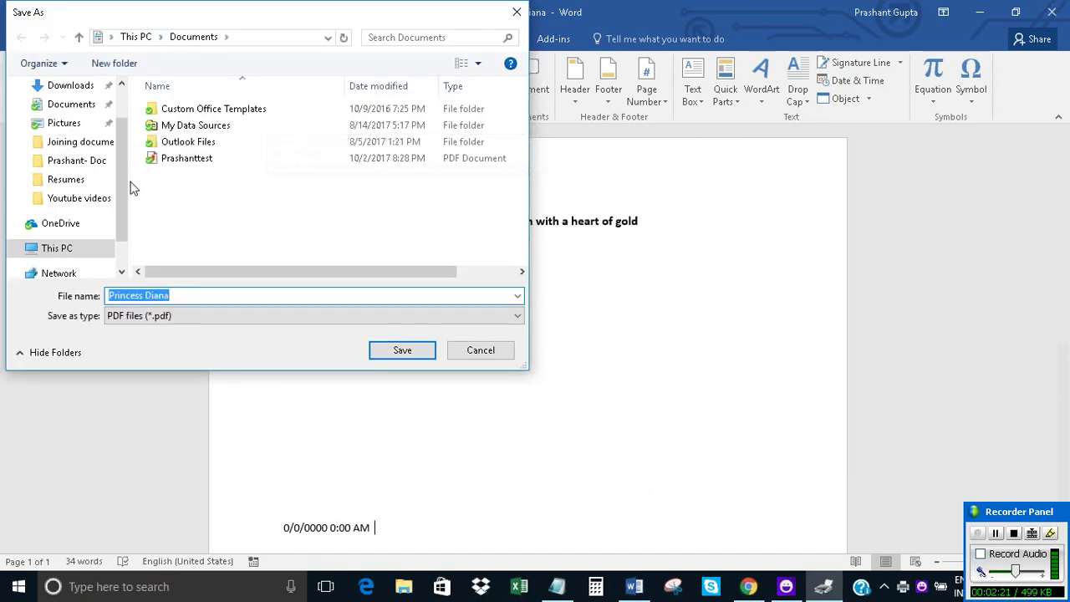
scroll(123, 98, "up", 1)
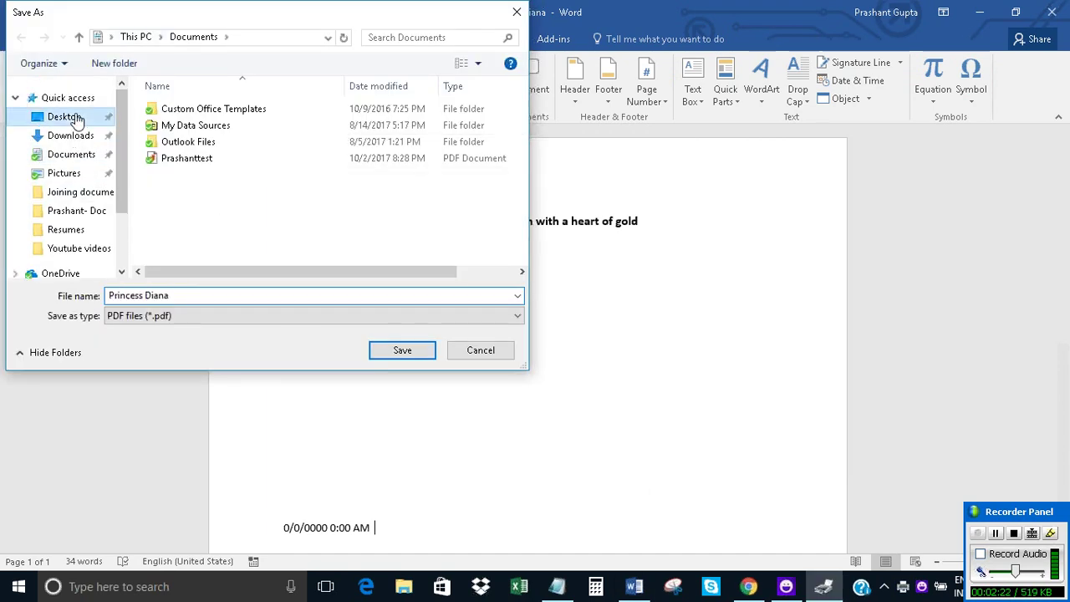
left_click(67, 116)
left_click(404, 351)
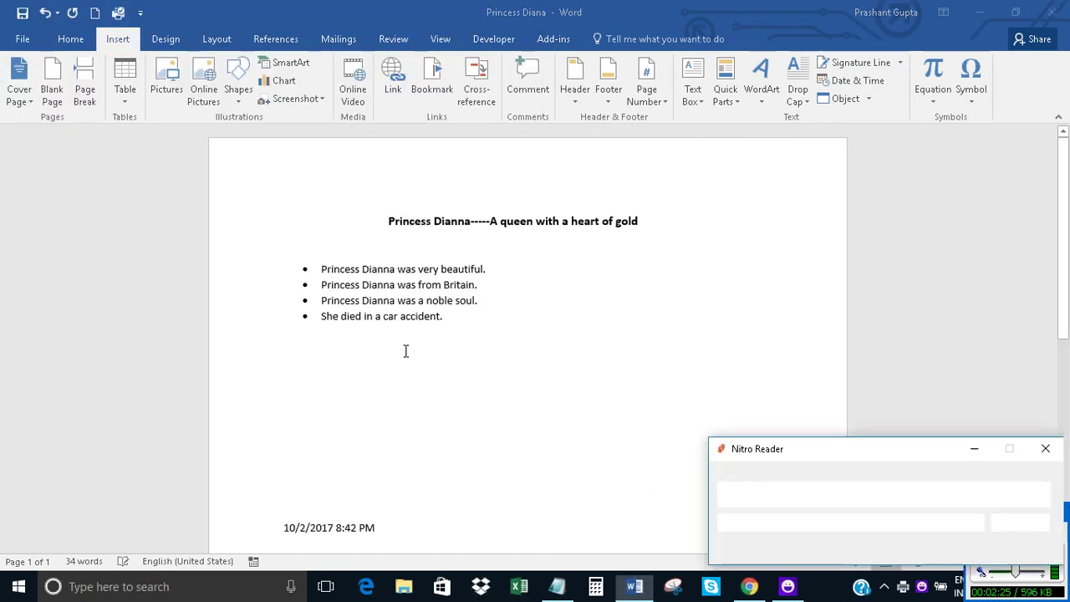
Step: Check the updated print date in Word, then bring the Notepad notes back in front
left_click(387, 530)
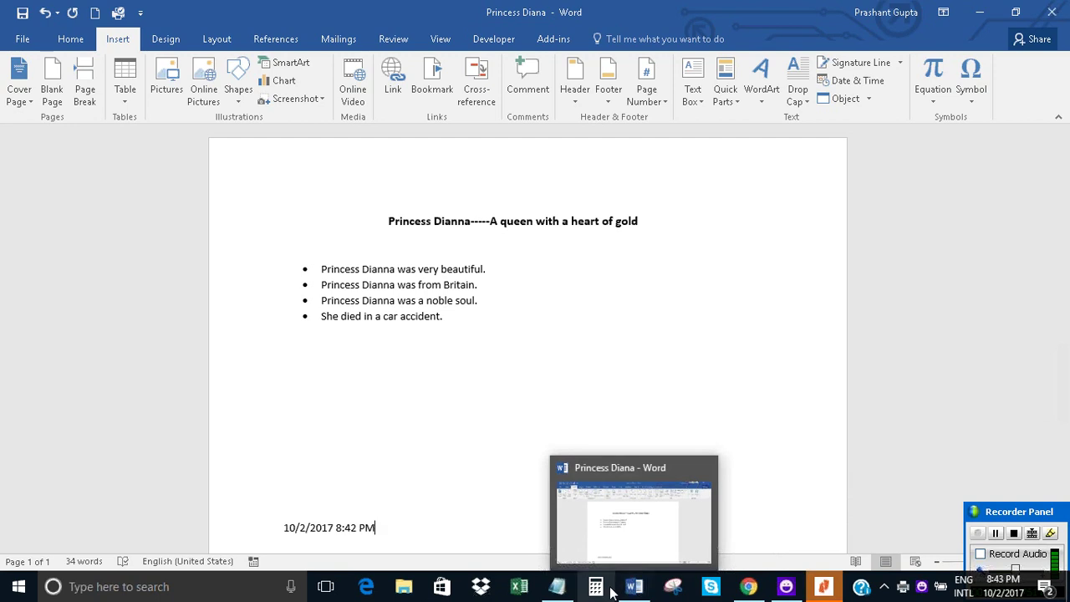
left_click(557, 585)
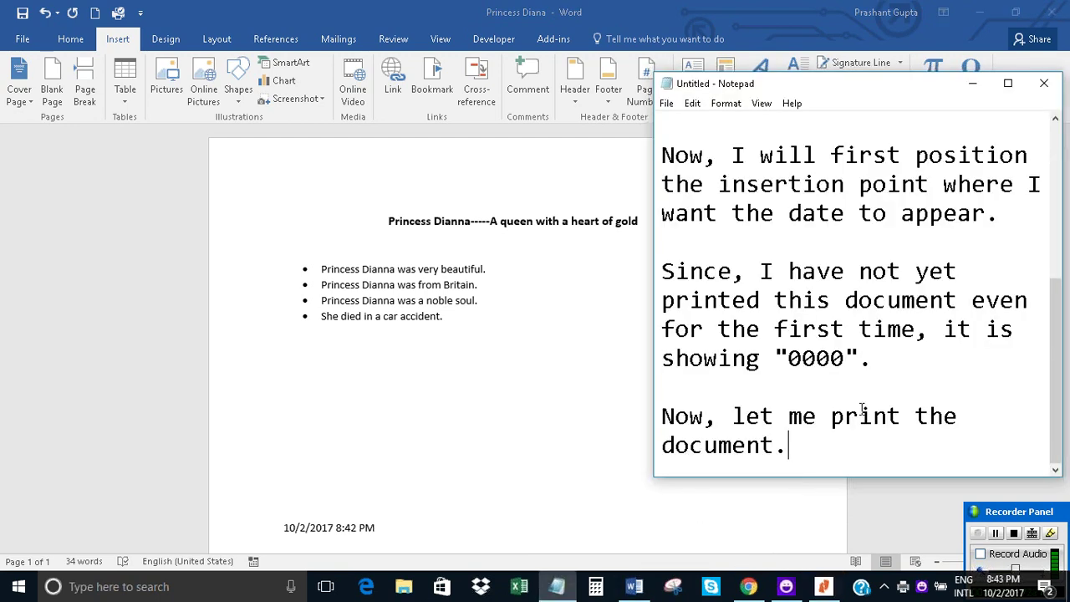
Step: Add the line 'Did you see, the last print date got changed.' to the notes
key("Return")
key("Return")
type("Did ")
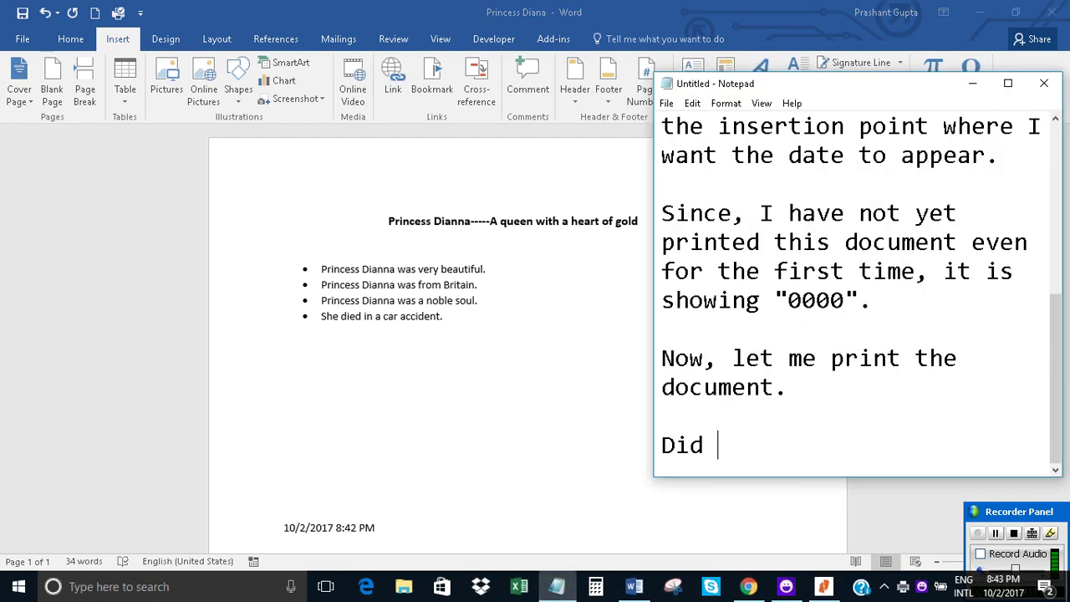
type("you see, ")
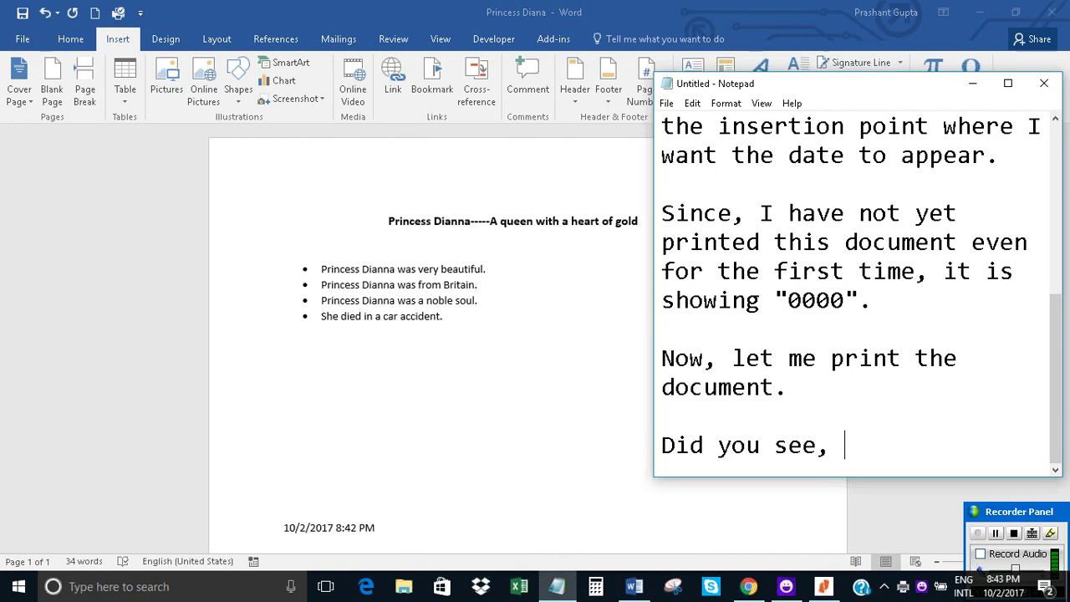
type("the ")
type("last ")
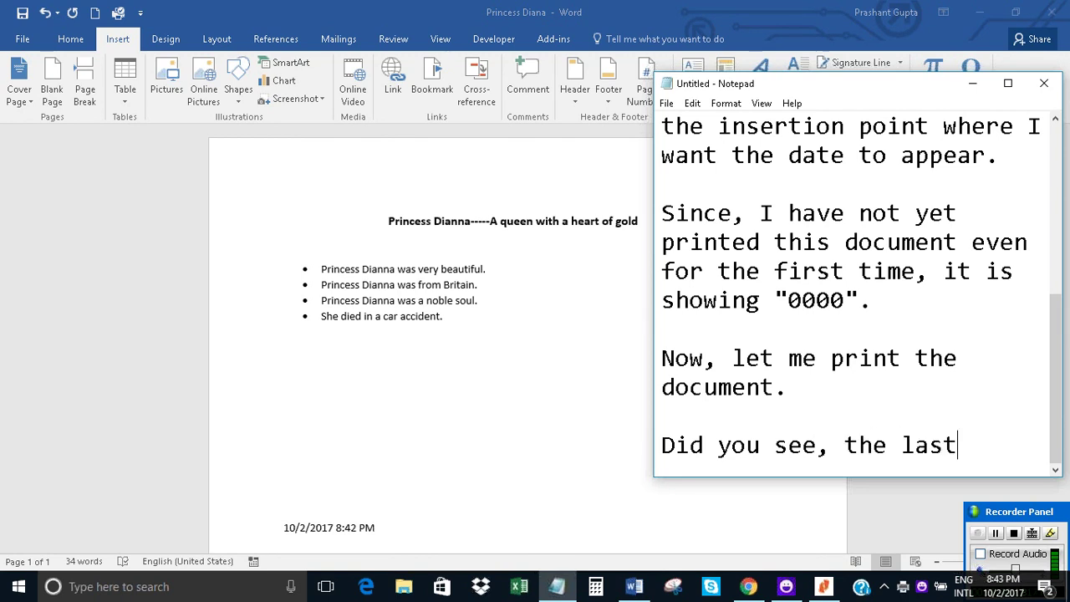
type("print date ")
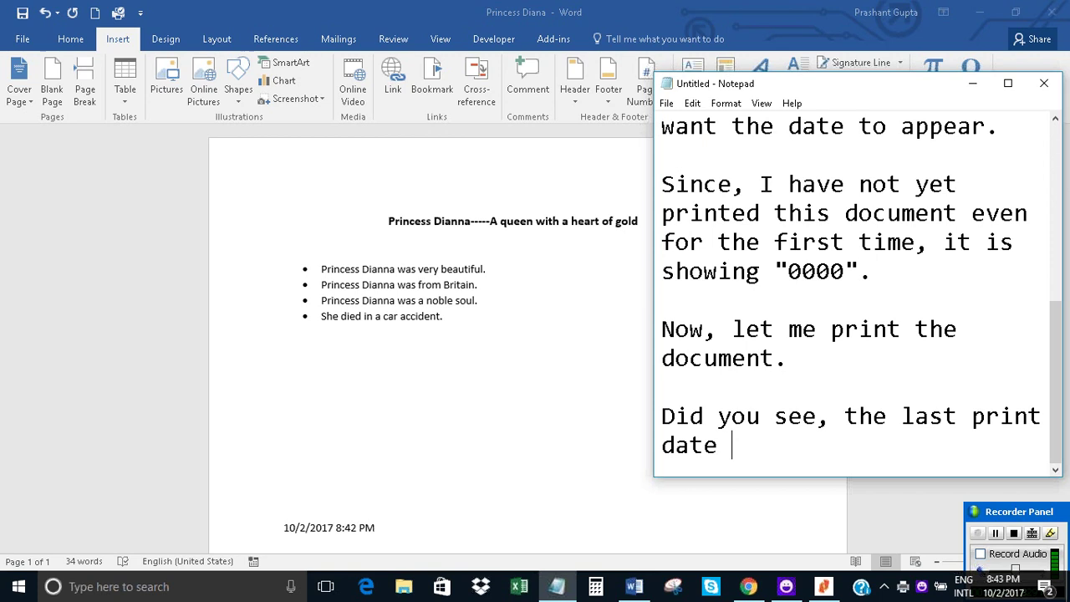
type("changed to")
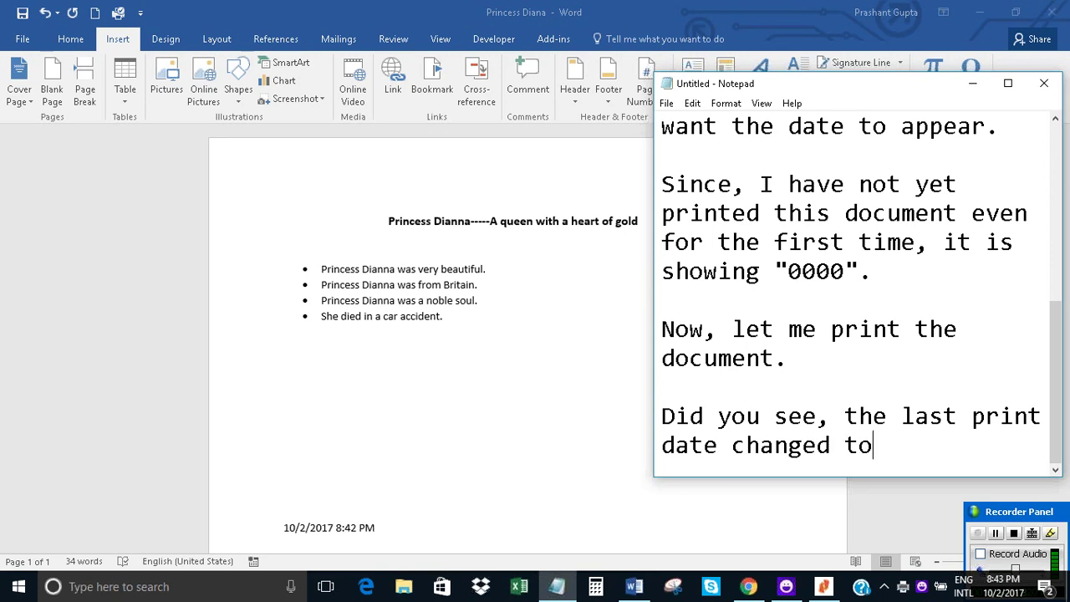
key("BackSpace")
key("BackSpace")
key("BackSpace")
key("BackSpace")
key("BackSpace")
key("BackSpace")
key("BackSpace")
key("BackSpace")
key("BackSpace")
type("g")
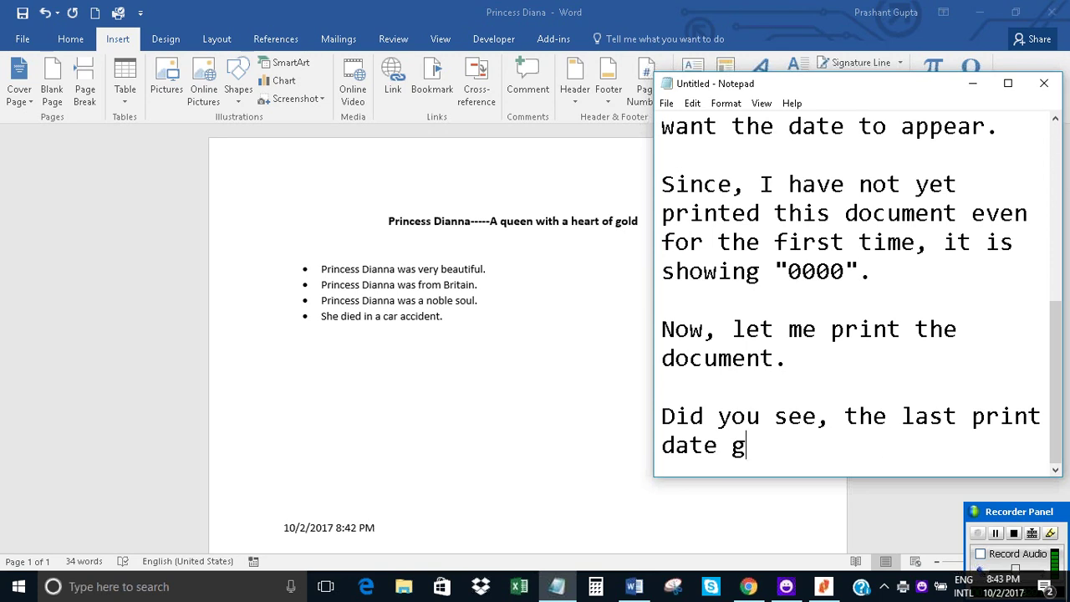
type("ot change")
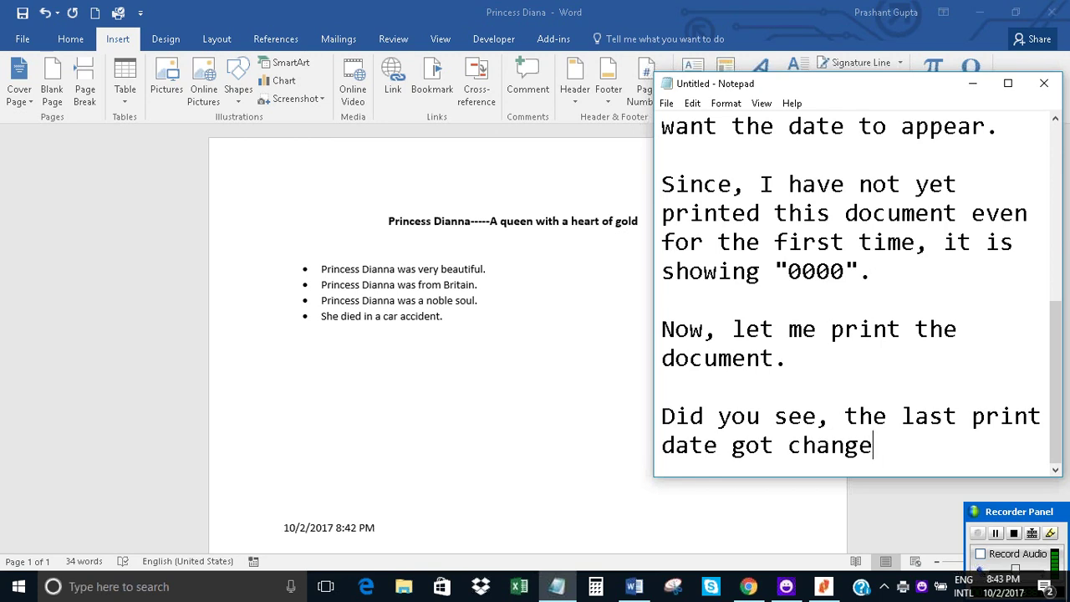
type("d.")
key("Return")
key("Return")
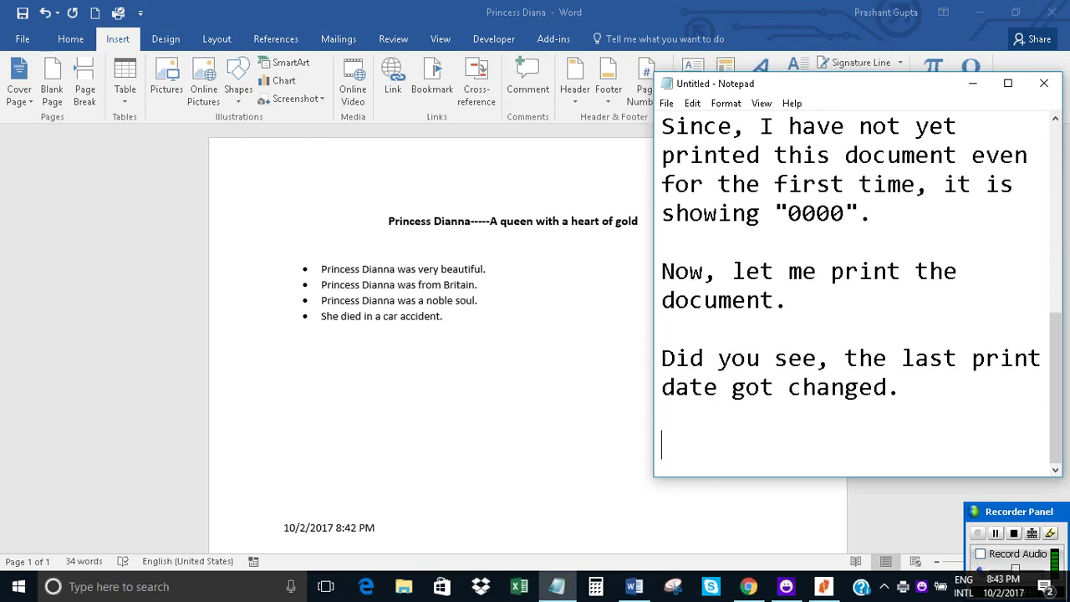
Step: Compare Princess Diana.pdf's 10/2/2017 8:42 PM date in Nitro Reader with Word's field, then return to Word
left_click(981, 86)
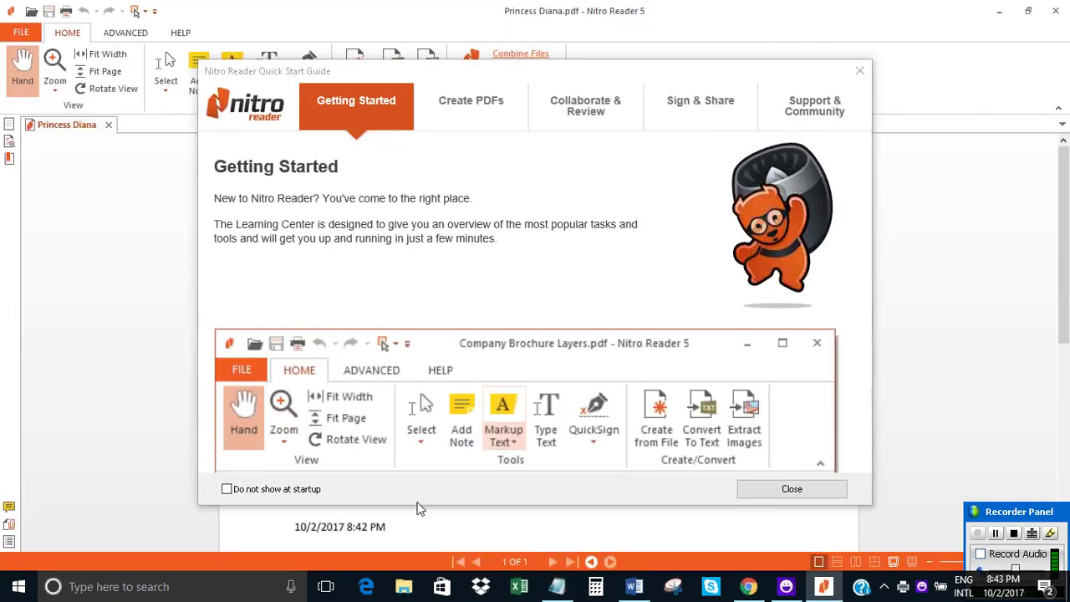
left_click(856, 74)
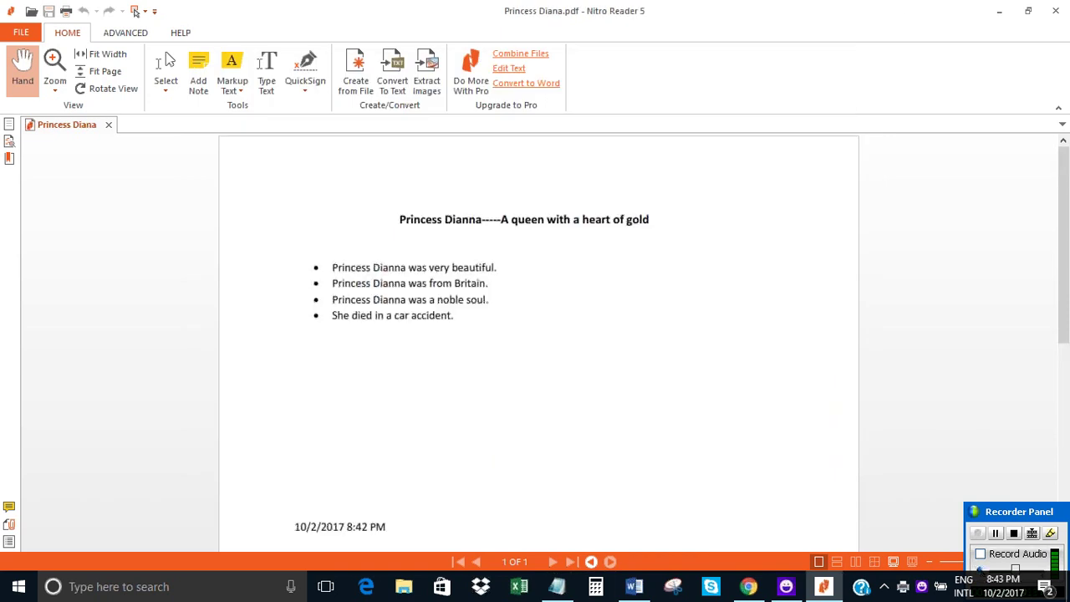
left_click(634, 586)
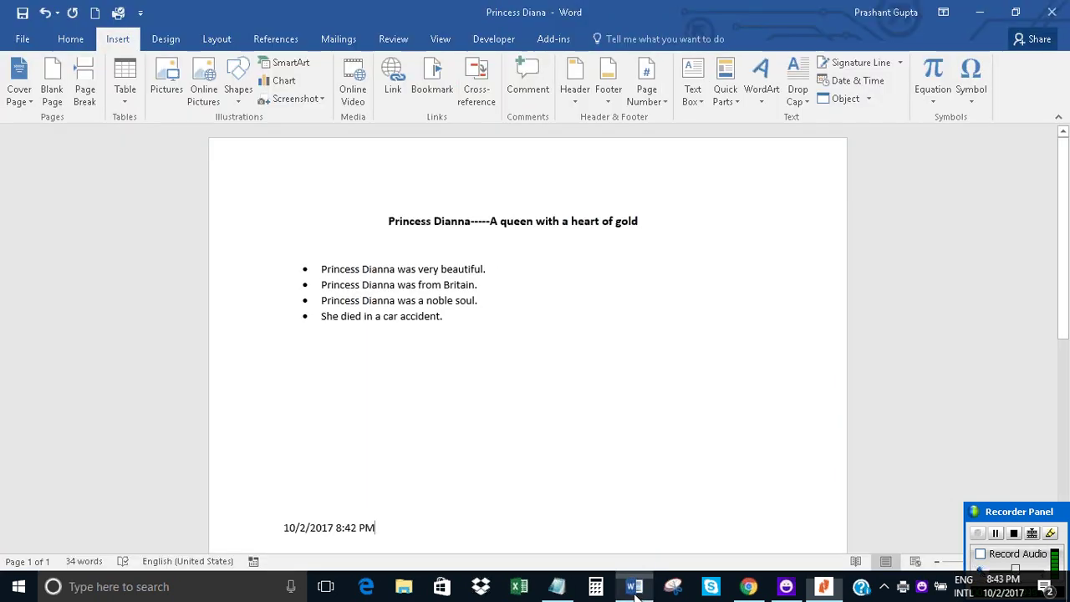
left_click(268, 529)
left_click(410, 523)
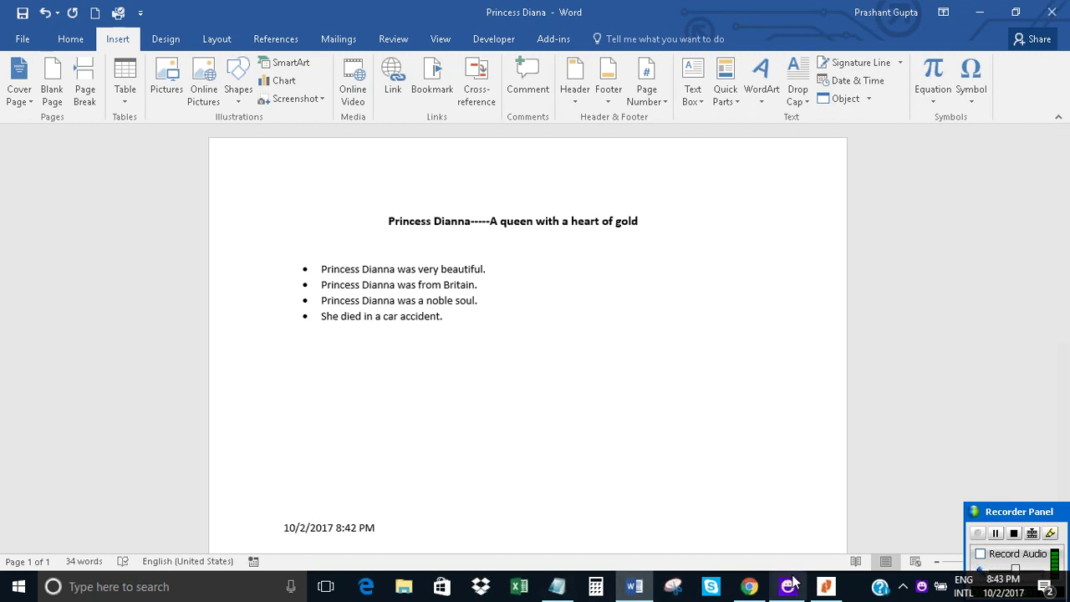
left_click(825, 586)
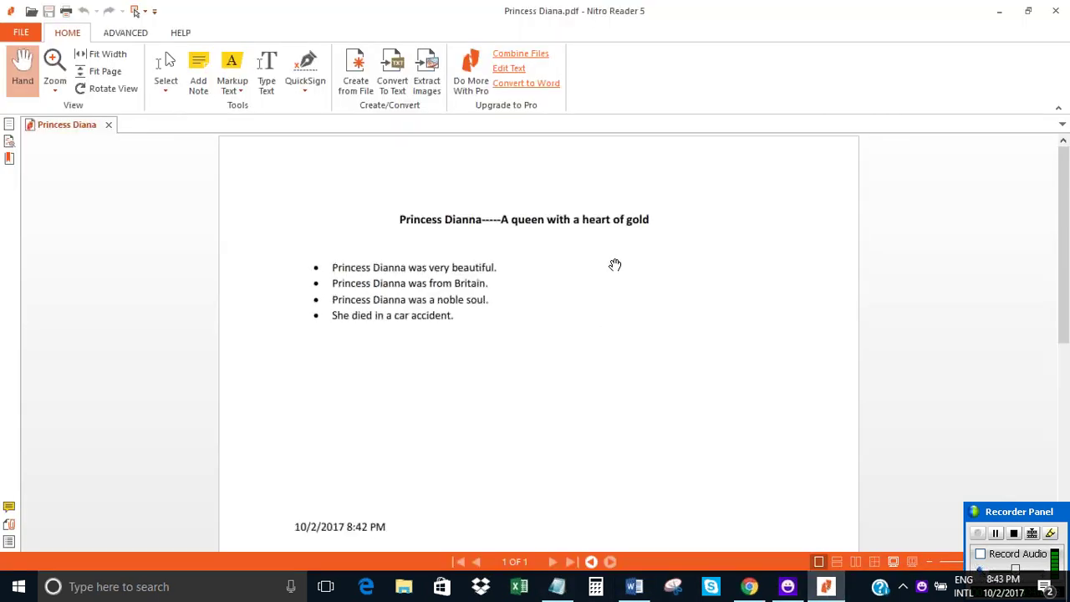
left_click(999, 10)
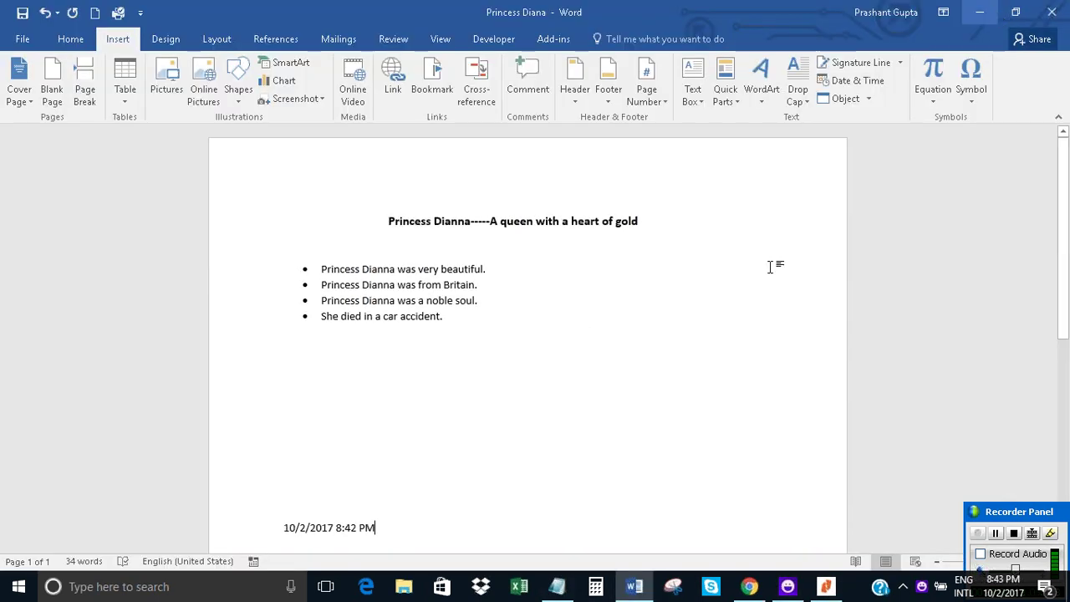
left_click(632, 586)
left_click(633, 586)
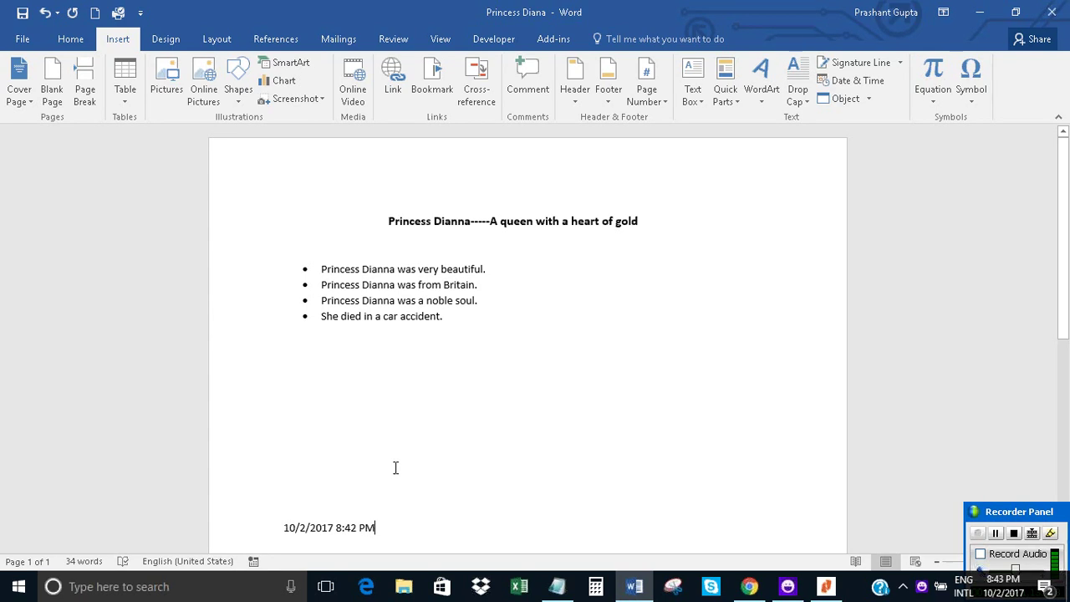
Step: Type the closing line 'And, with that we are done.' in the Notepad notes
left_click(556, 586)
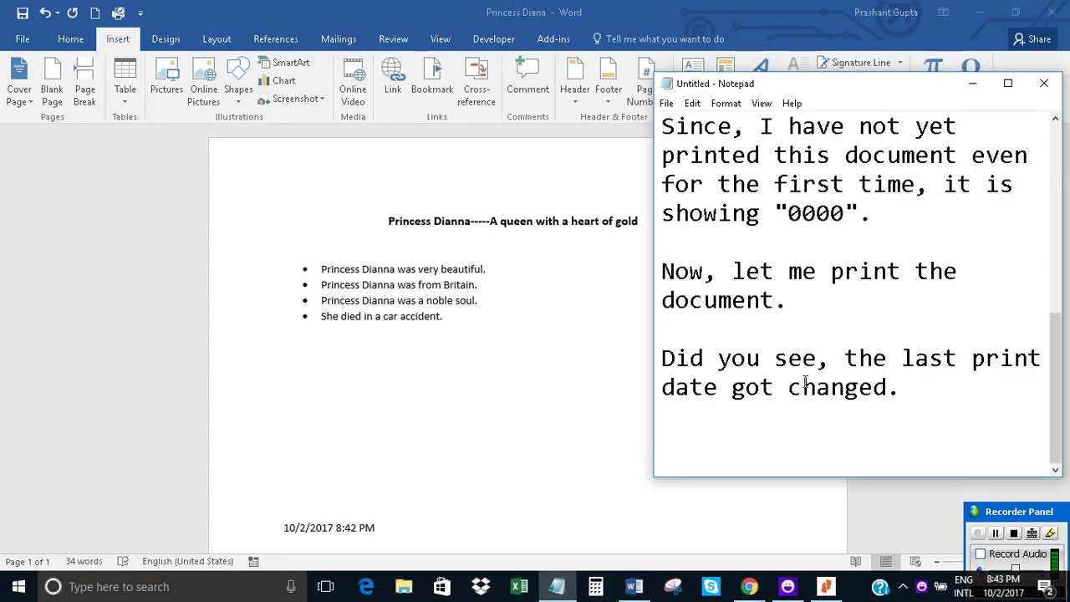
type("And, with that")
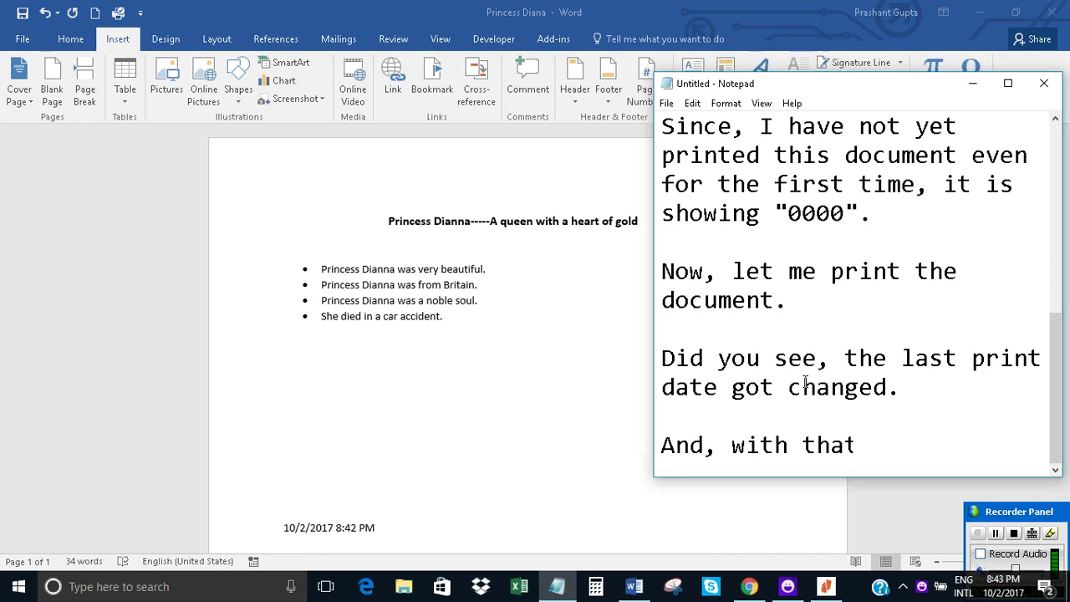
type(" we are")
type(" done.")
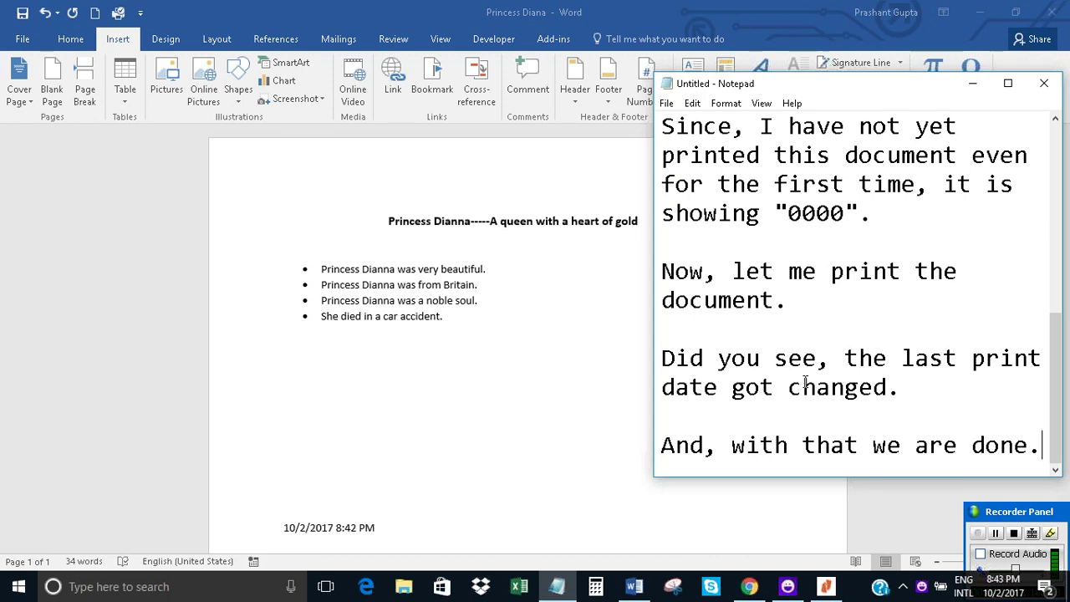